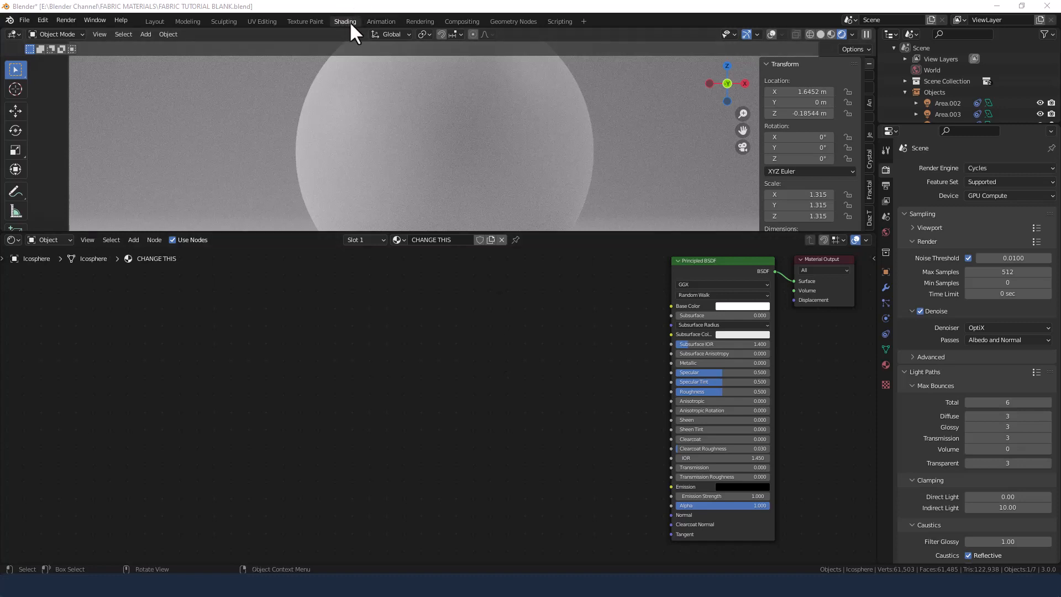
# Switch to the Layout workspace and enable Collision physics on the icosphere.
pyautogui.click(154, 21)
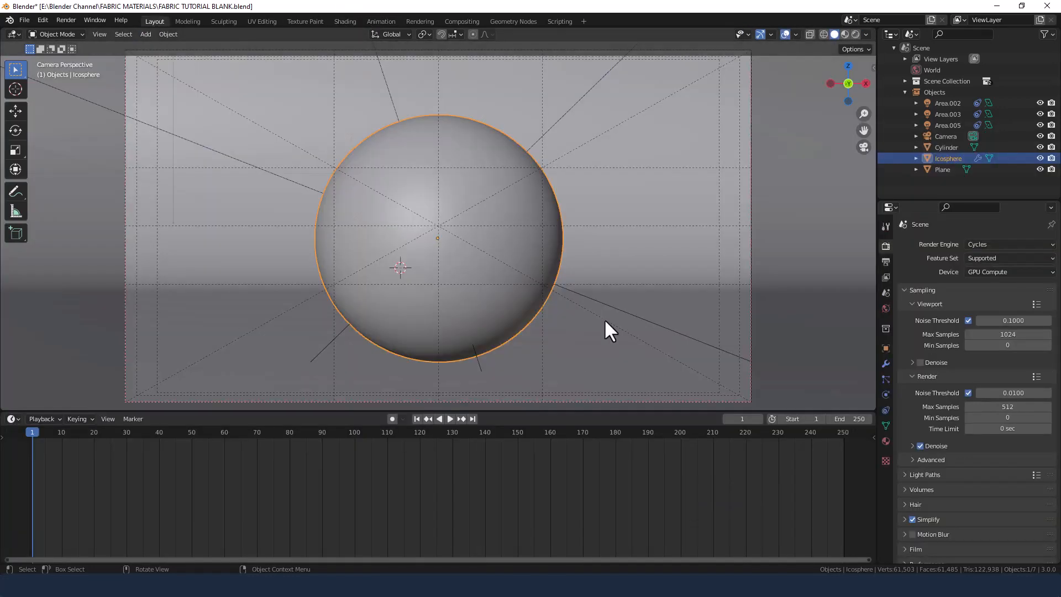
pyautogui.moveTo(490, 261); pyautogui.dragTo(539, 274, button='middle')
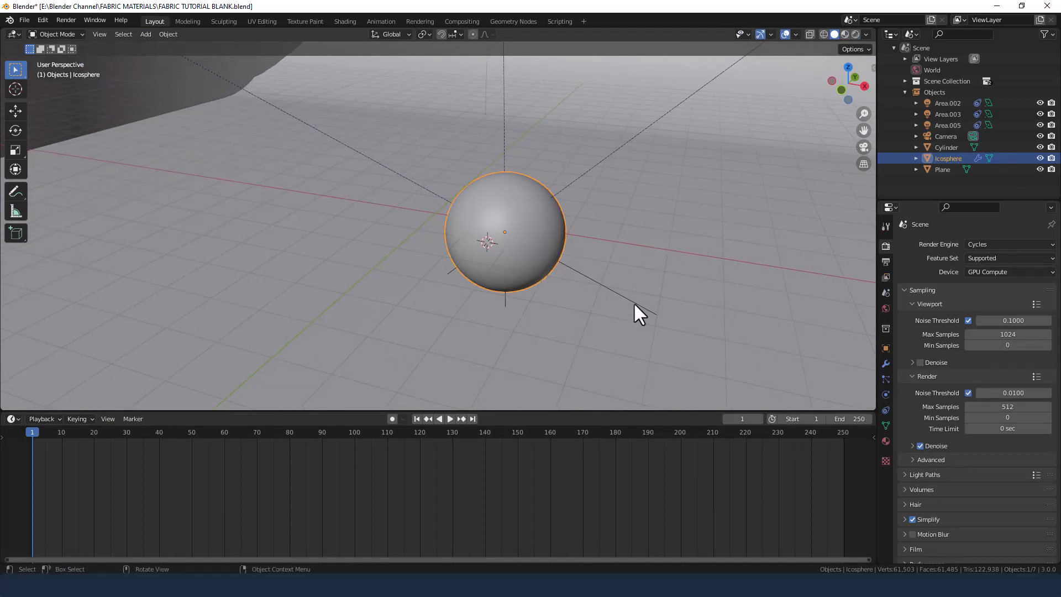
pyautogui.moveTo(664, 265); pyautogui.dragTo(615, 260, button='middle')
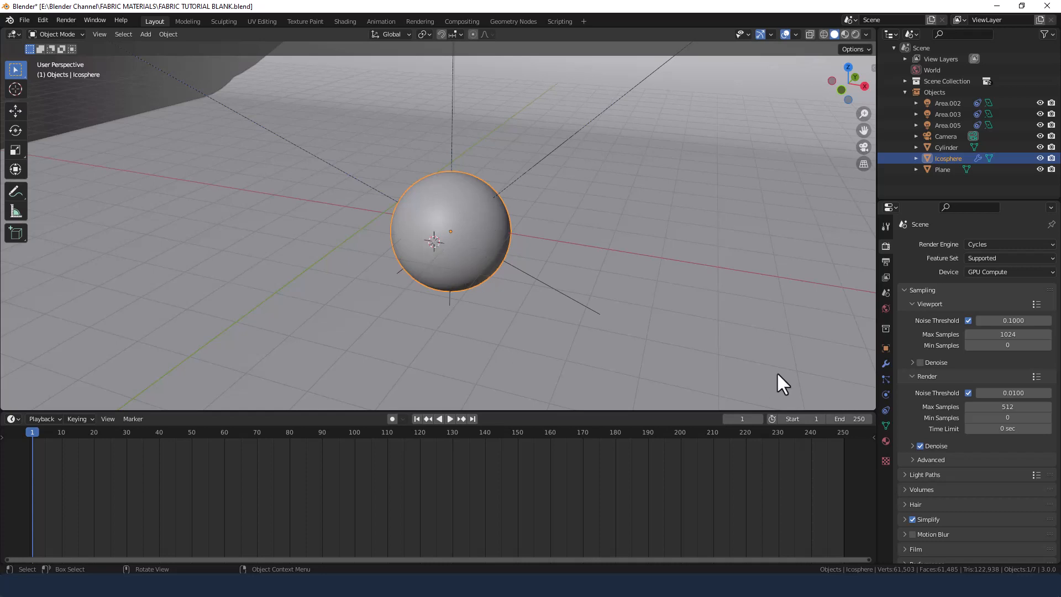
pyautogui.click(886, 395)
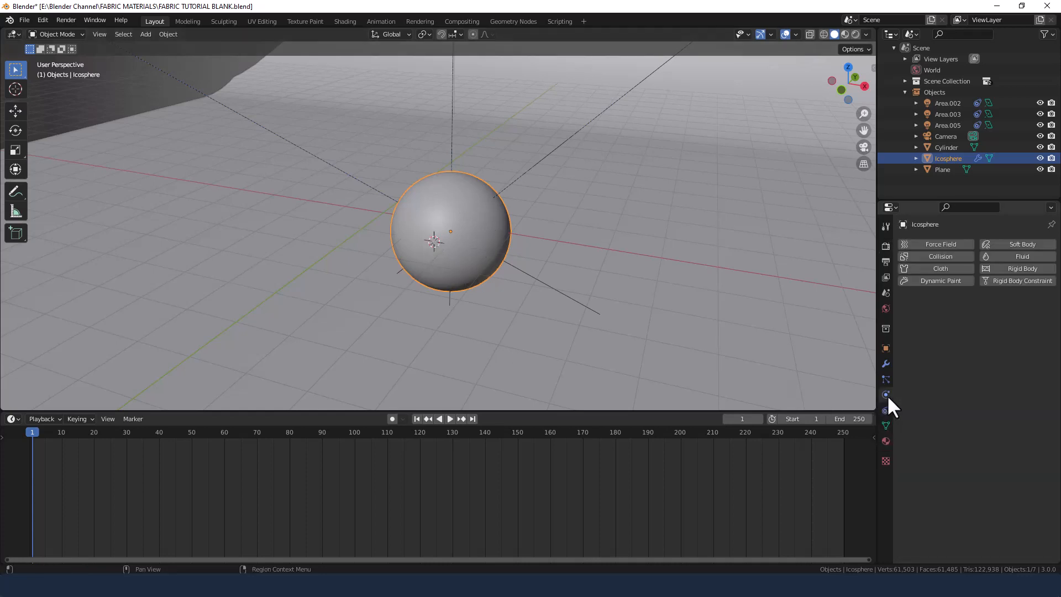
pyautogui.click(951, 257)
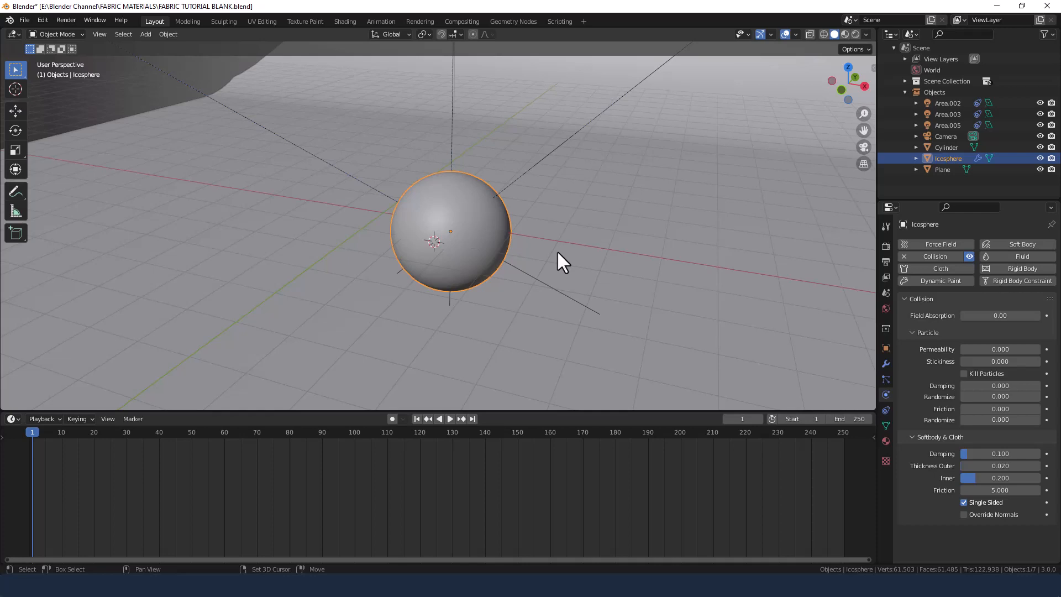
# Add a mesh plane at the 3D cursor and set its size to 5 m.
pyautogui.hotkey('shift', 'a')
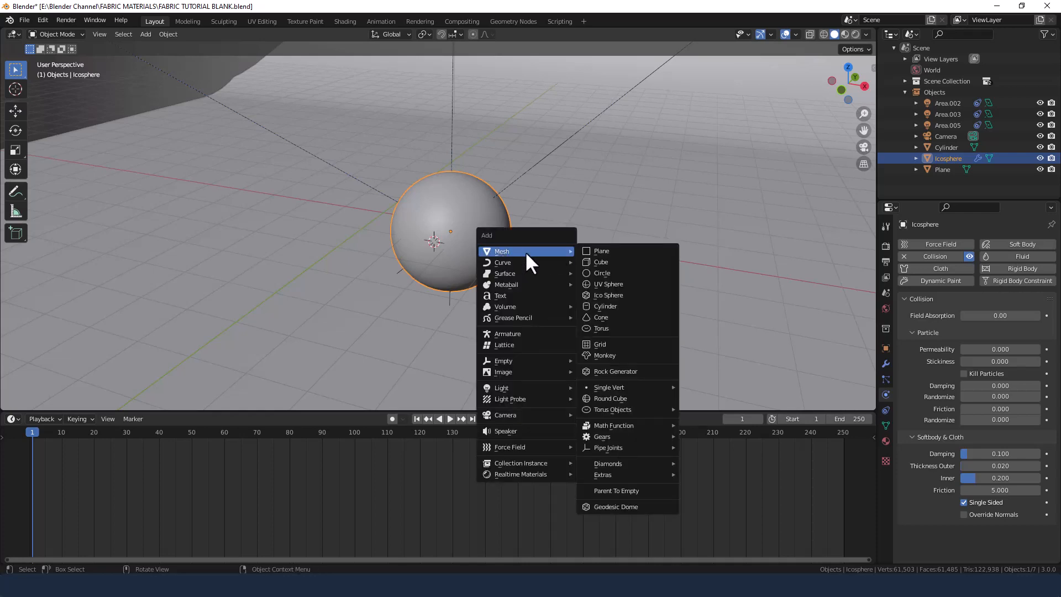
pyautogui.click(587, 252)
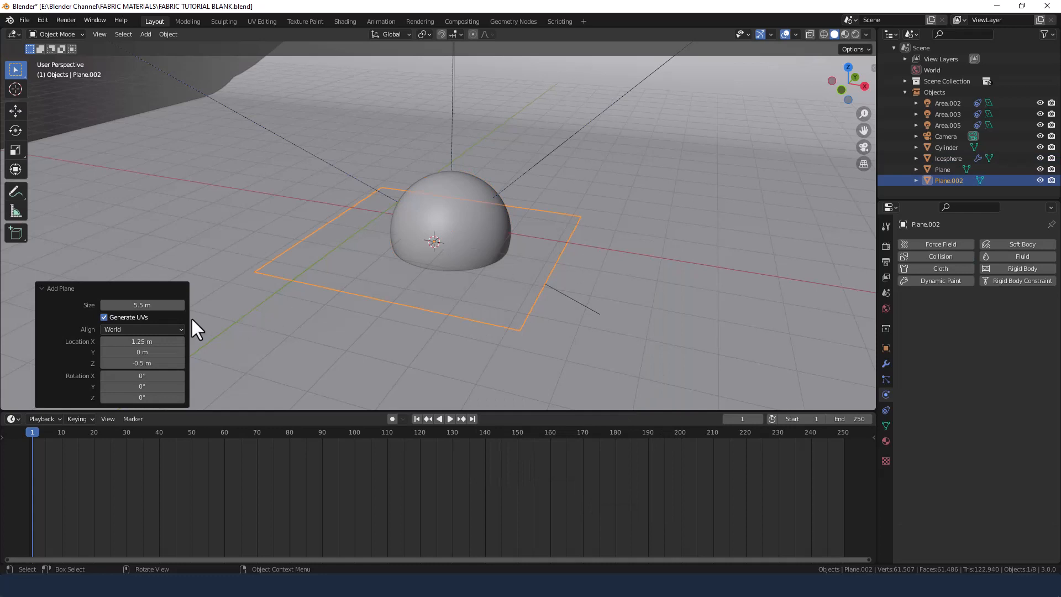
pyautogui.click(166, 305)
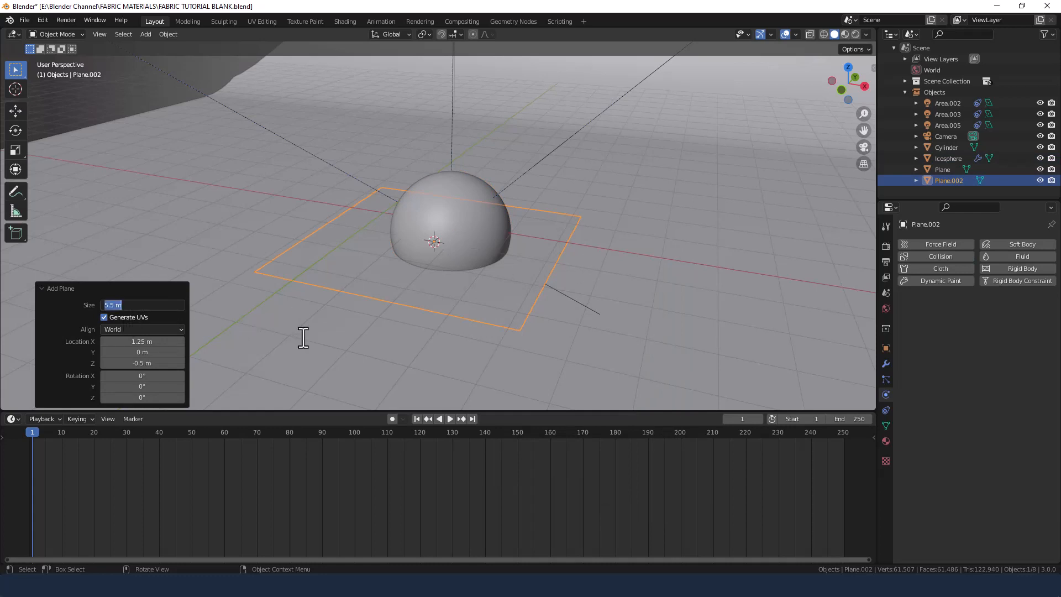
pyautogui.write('5')
pyautogui.press('Return')
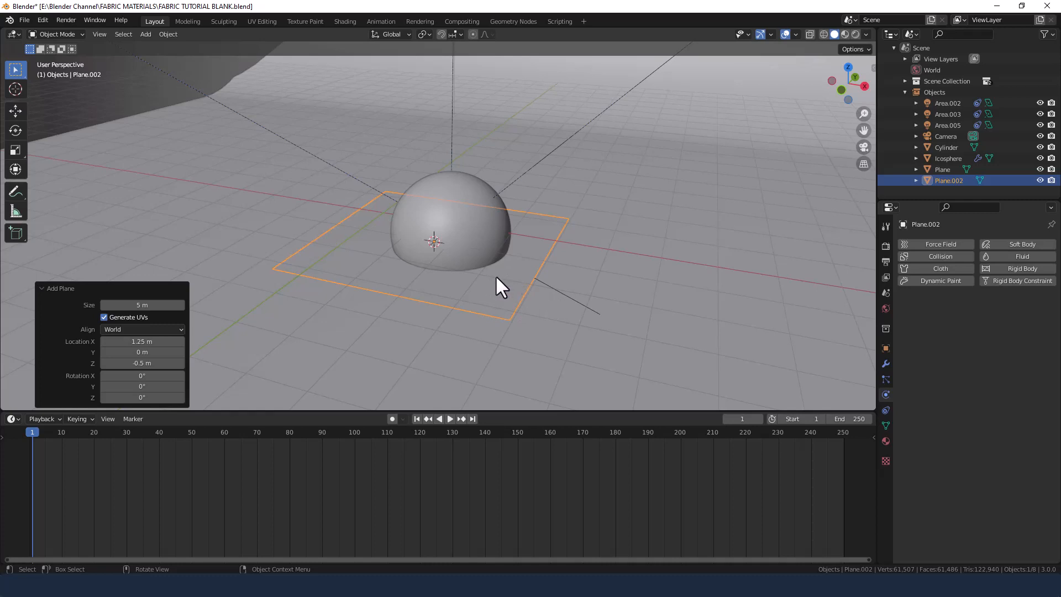
# In front view, hide the cylinder and raise the new plane about 1.75 m along Z, just above the sphere.
pyautogui.press('KP_1')
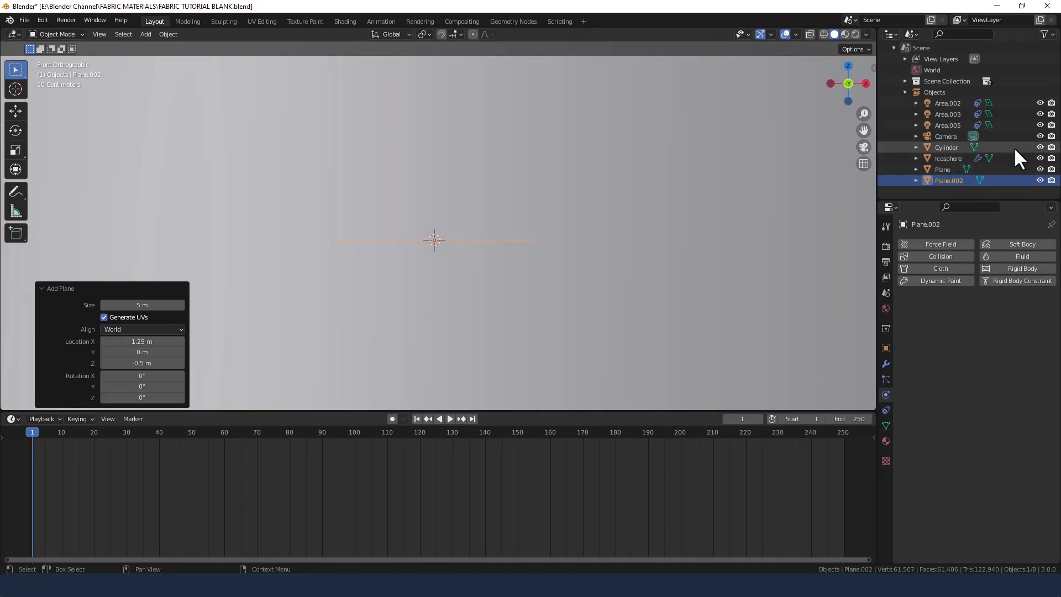
pyautogui.click(1040, 147)
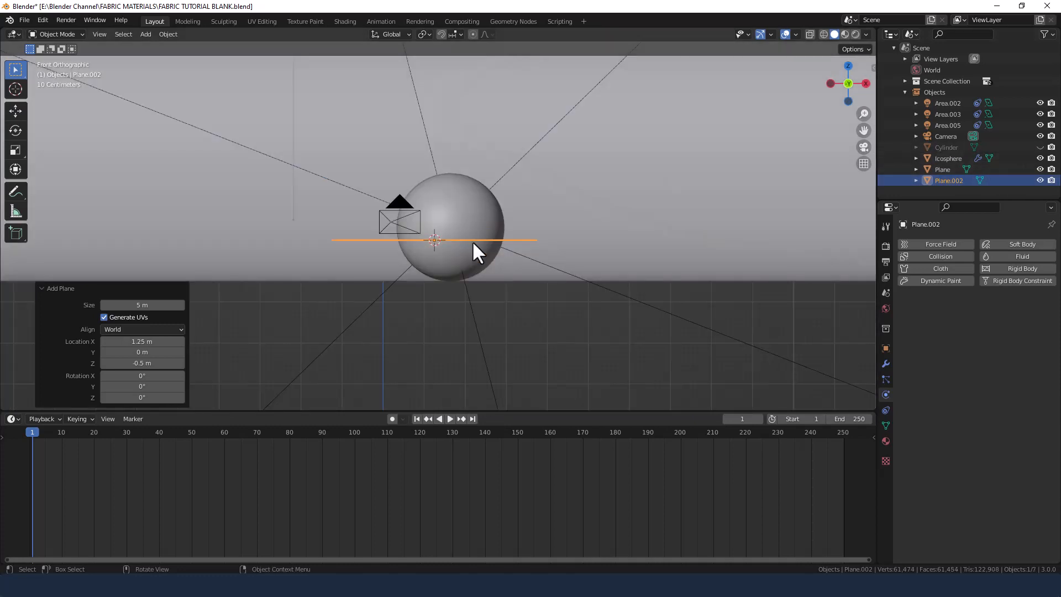
pyautogui.press('g')
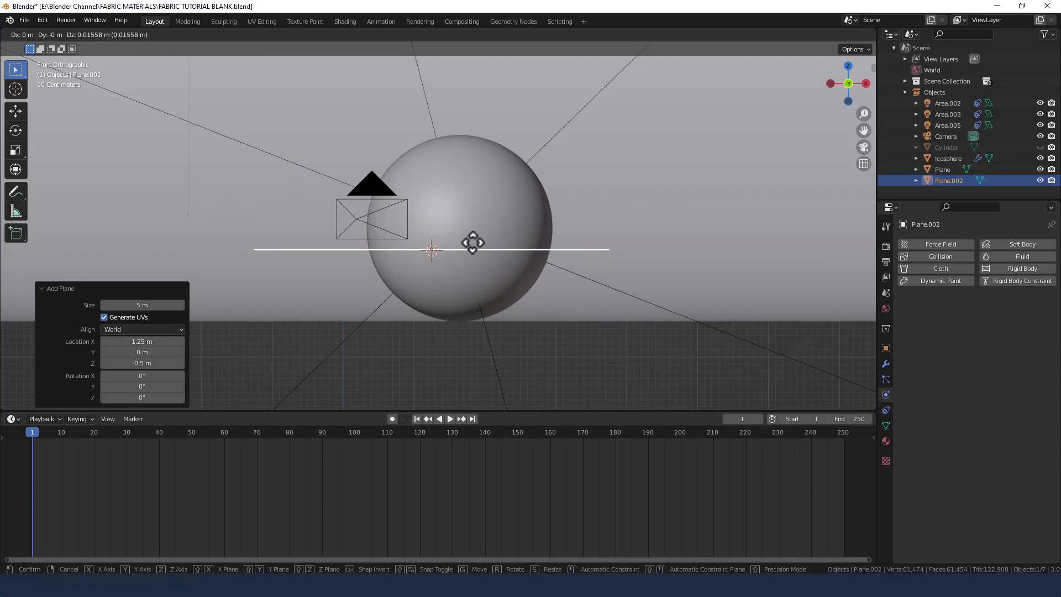
pyautogui.press('z')
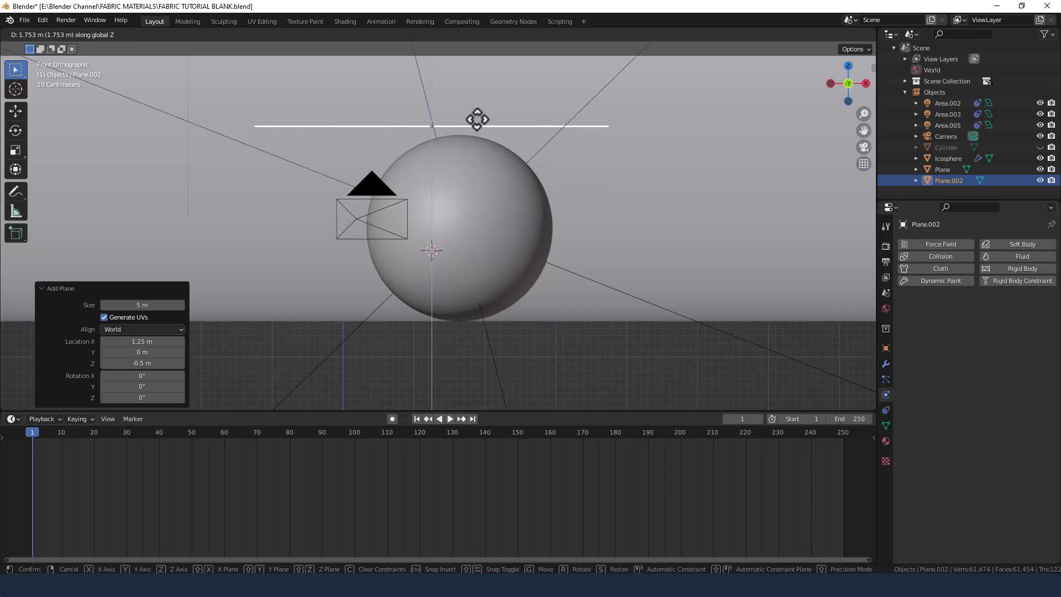
pyautogui.click(477, 119)
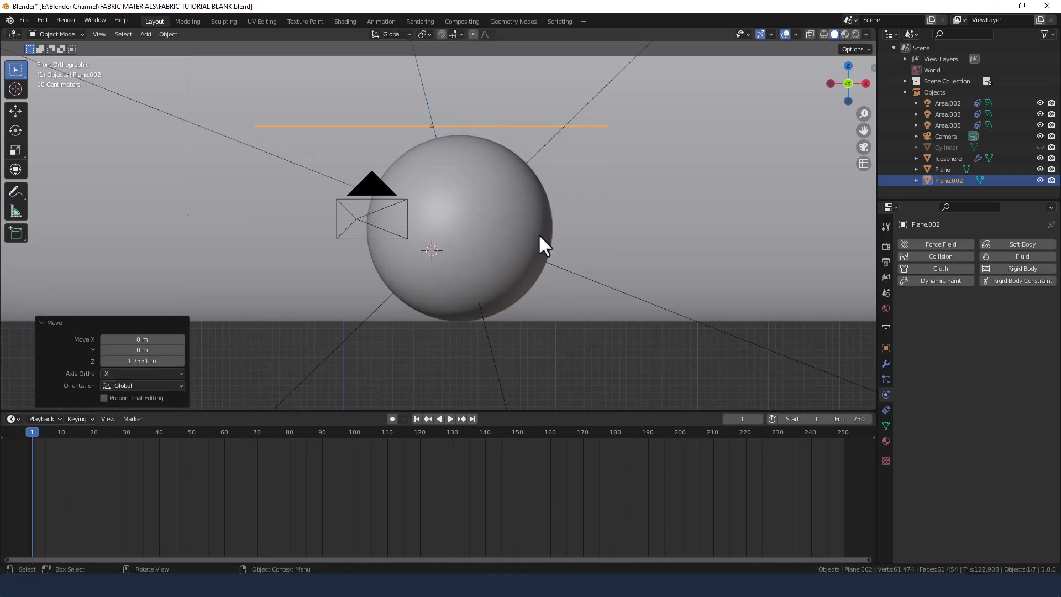
# Shift the plane about 0.39 m along X to centre it over the sphere.
pyautogui.press('g')
pyautogui.press('x')
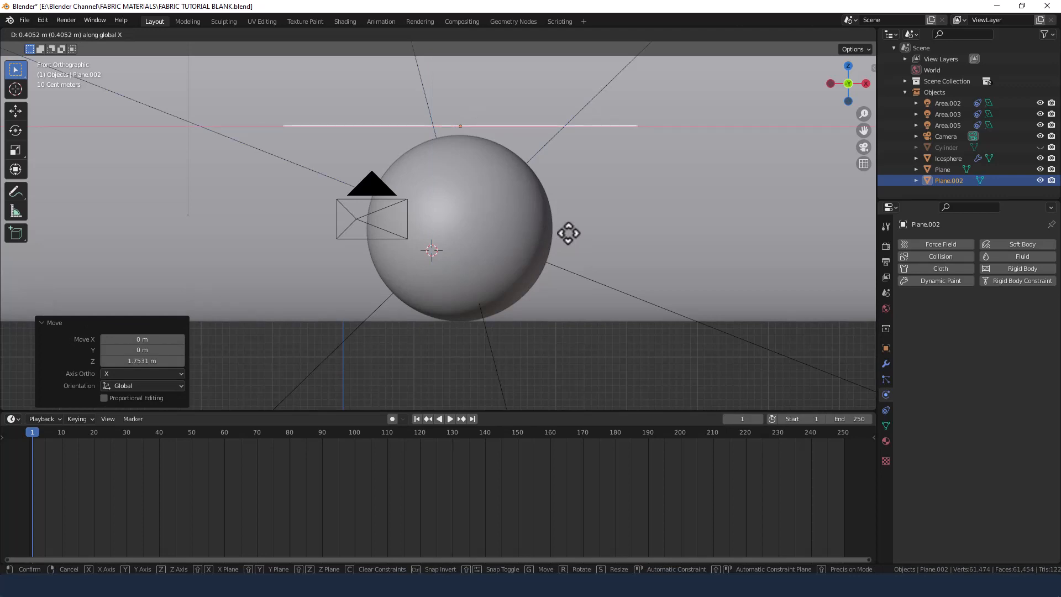
pyautogui.click(567, 234)
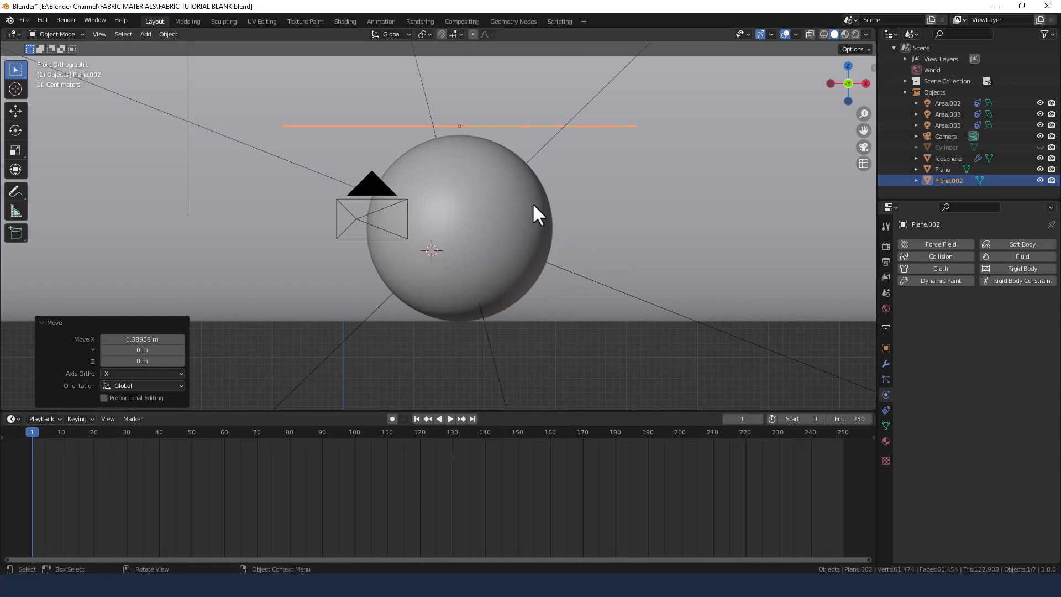
# Subdivide the plane's mesh with 50 cuts and return to Object Mode.
pyautogui.moveTo(602, 160); pyautogui.dragTo(557, 183, button='middle')
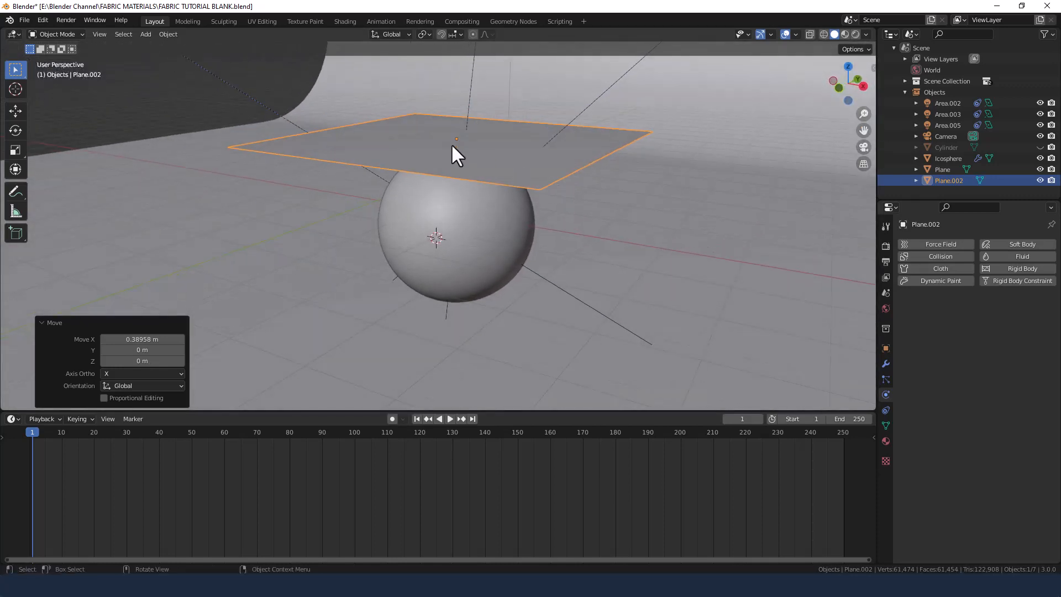
pyautogui.scroll(-2, 598, 233)
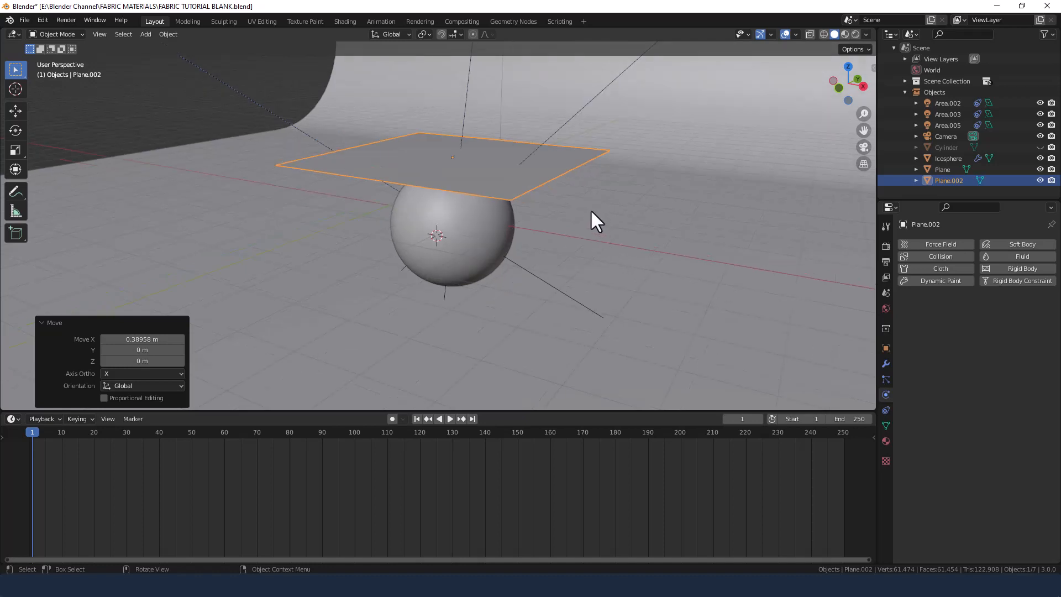
pyautogui.moveTo(591, 212); pyautogui.dragTo(586, 271, button='middle')
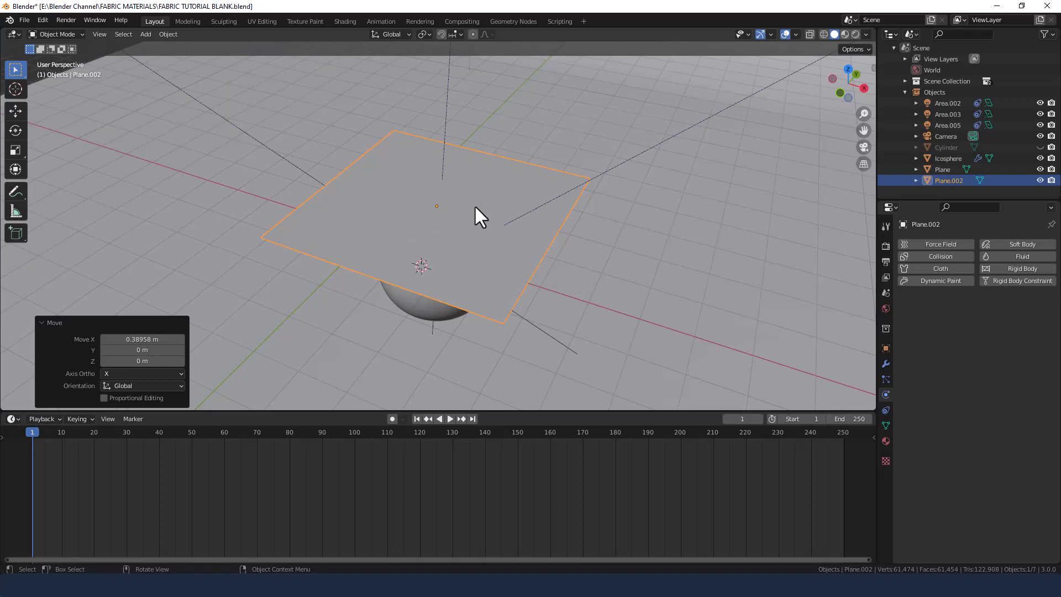
pyautogui.press('Tab')
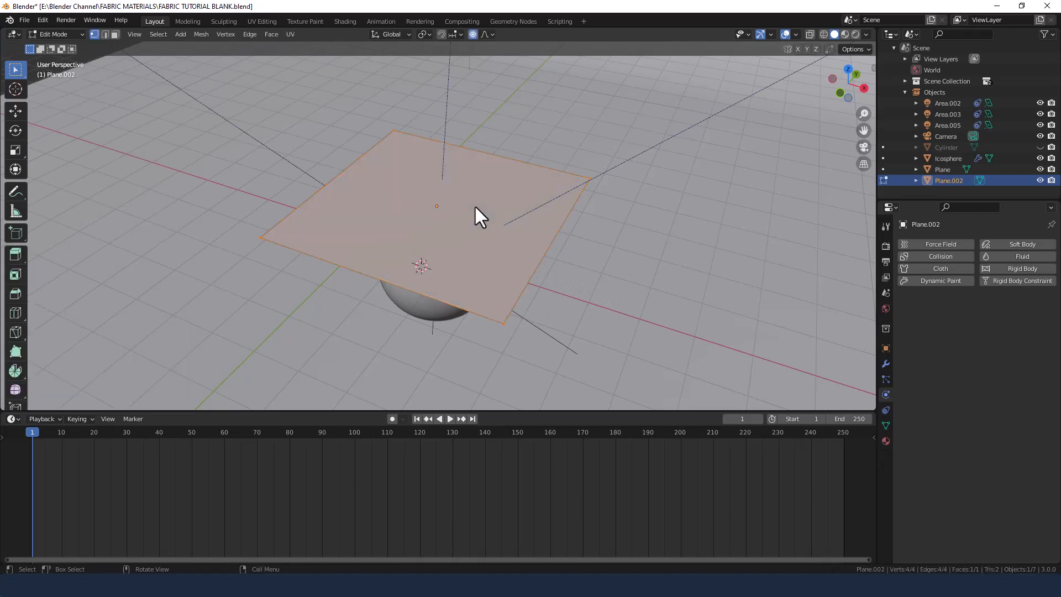
pyautogui.rightClick(475, 207)
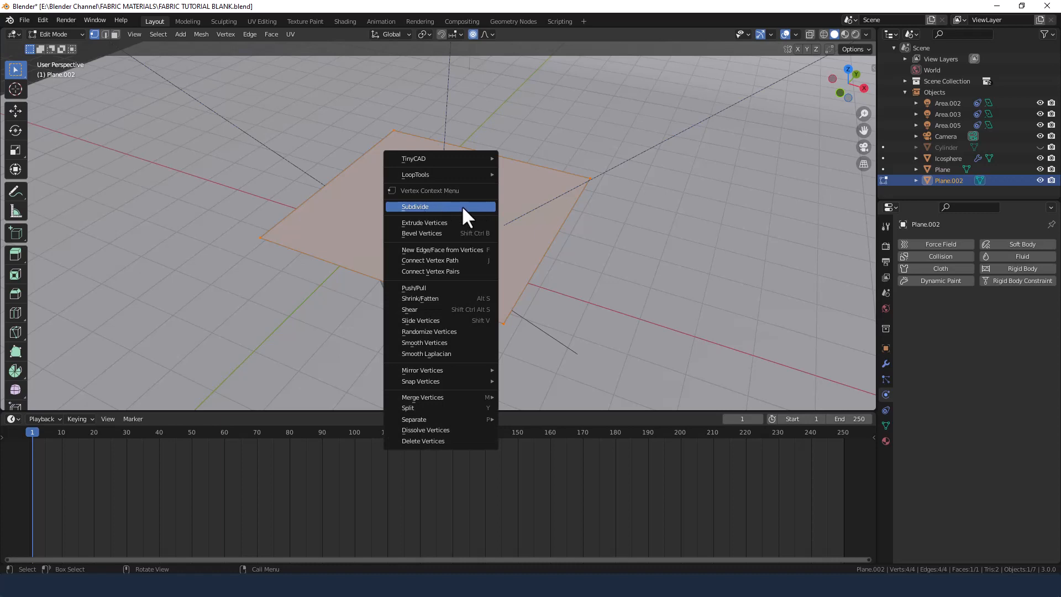
pyautogui.click(462, 206)
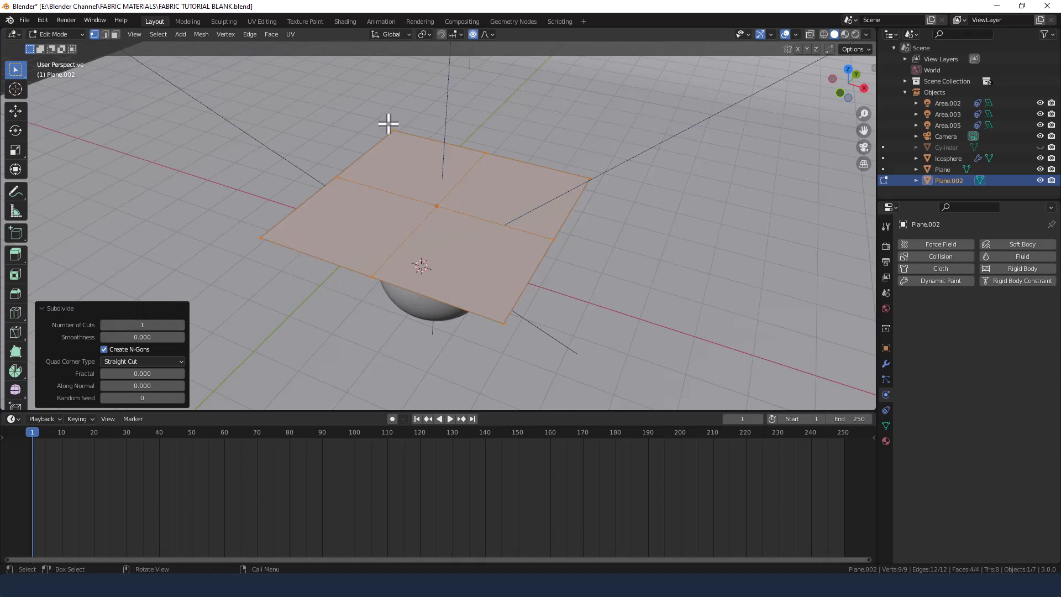
pyautogui.click(177, 325)
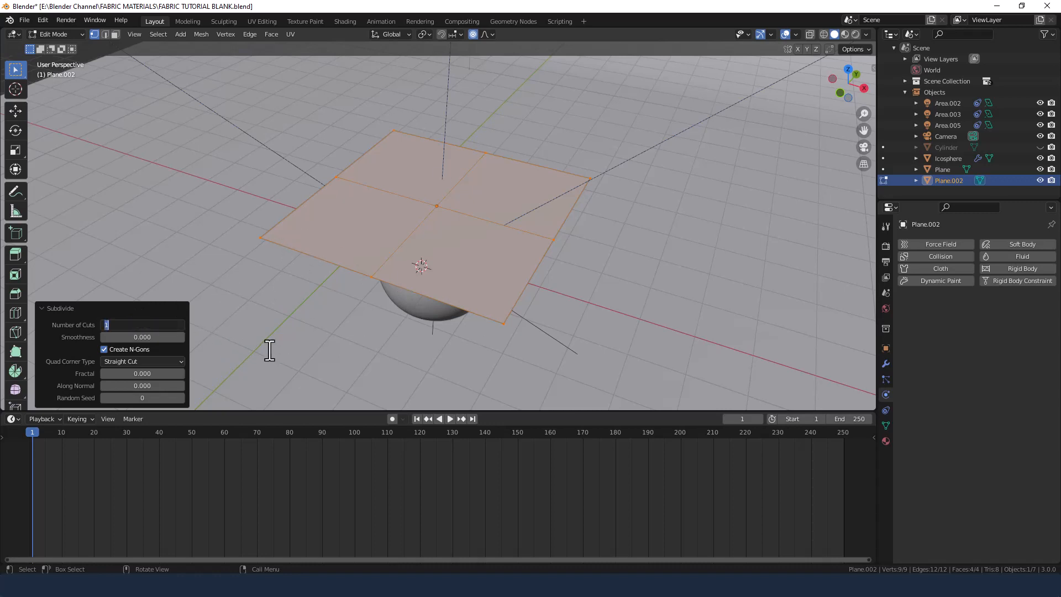
pyautogui.write('50')
pyautogui.press('Return')
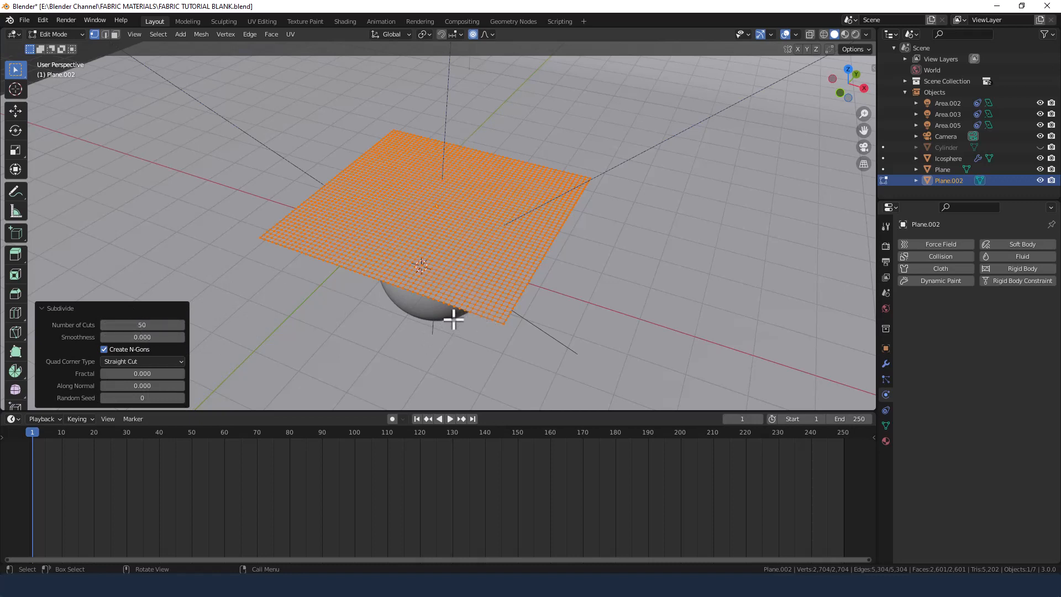
pyautogui.press('Tab')
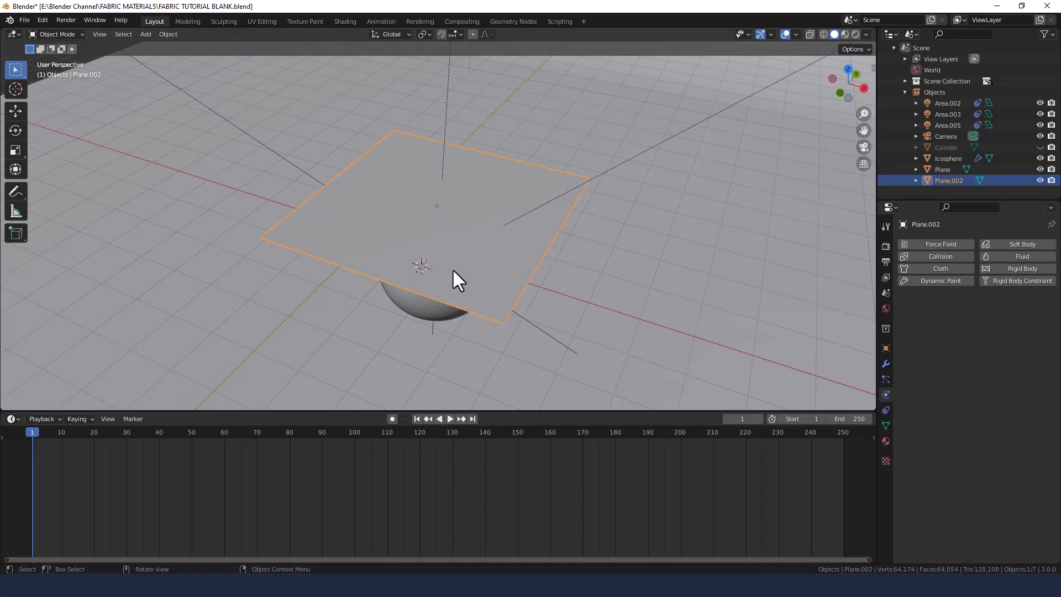
# Add Cloth physics to the subdivided plane and apply the Silk preset.
pyautogui.click(943, 269)
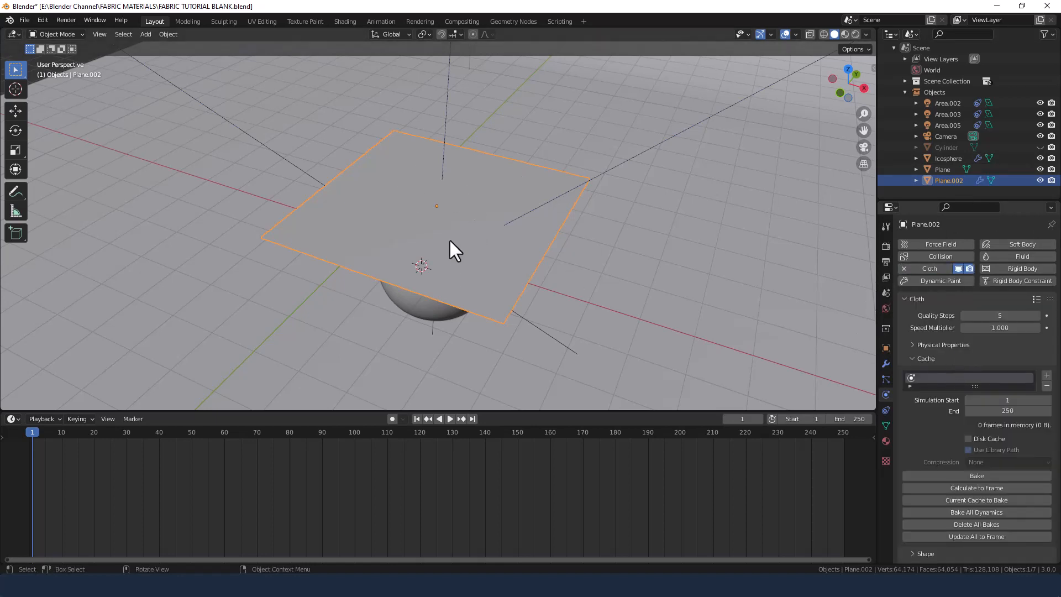
pyautogui.click(1037, 298)
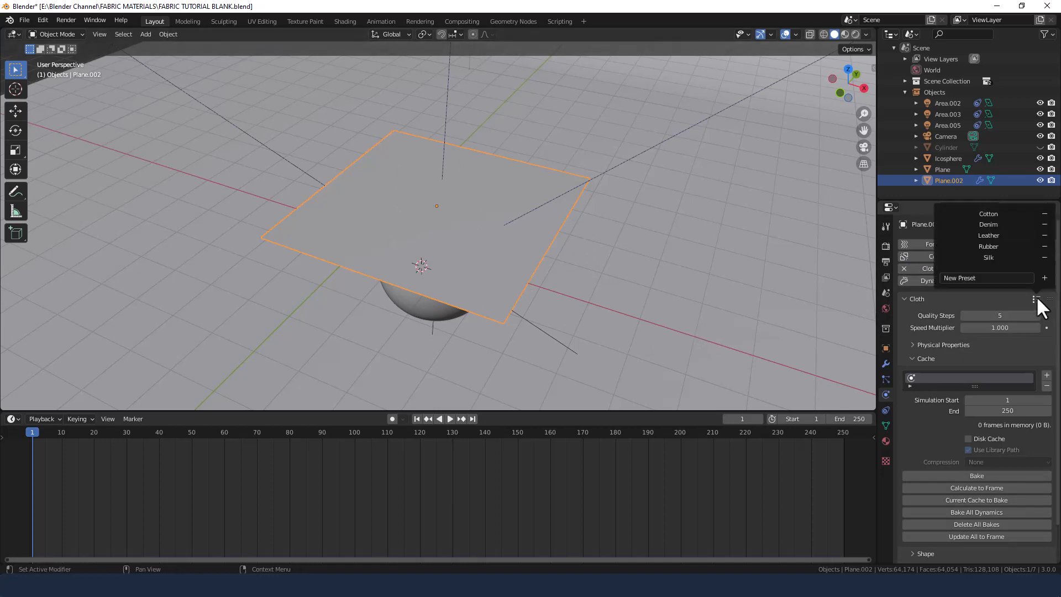
pyautogui.click(989, 214)
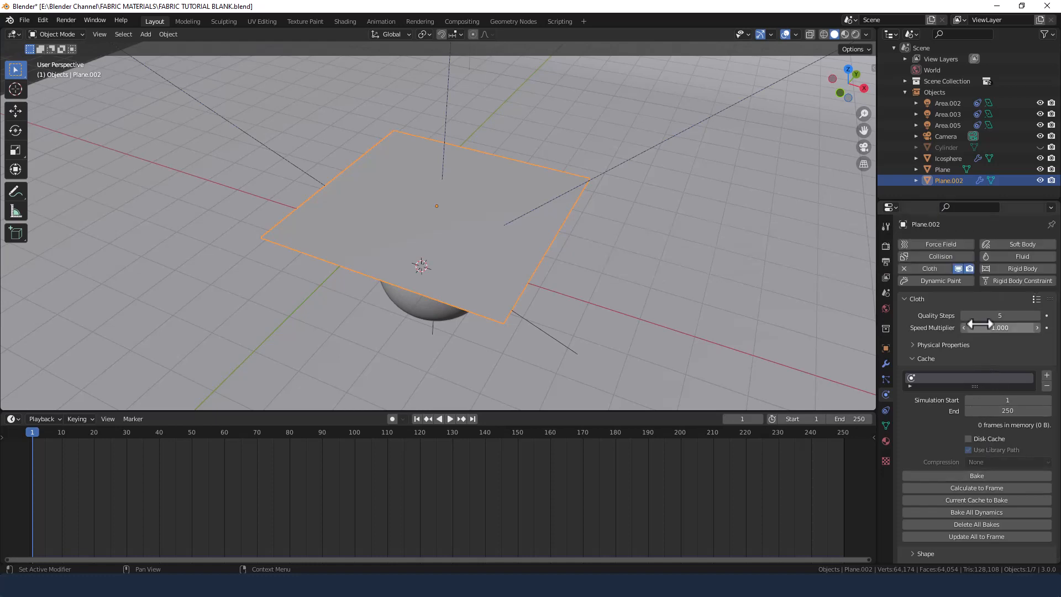
pyautogui.click(934, 358)
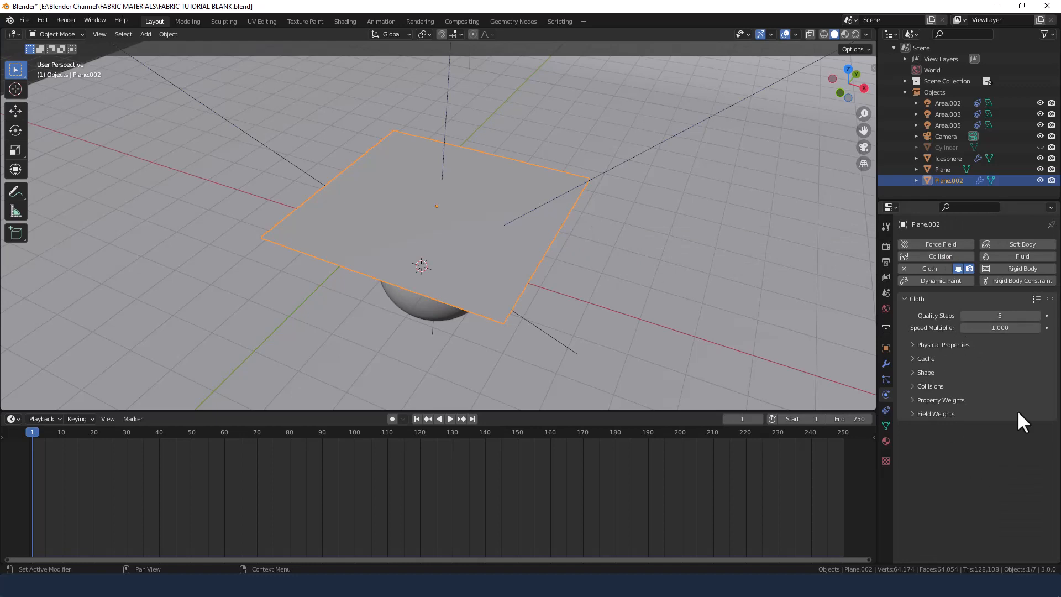
pyautogui.click(1036, 299)
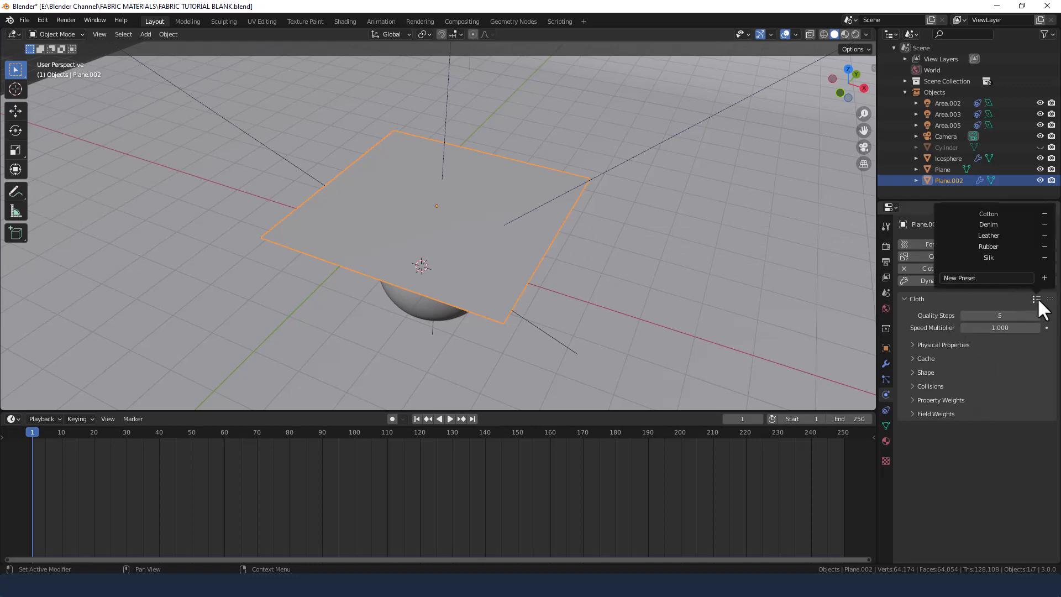
pyautogui.click(998, 258)
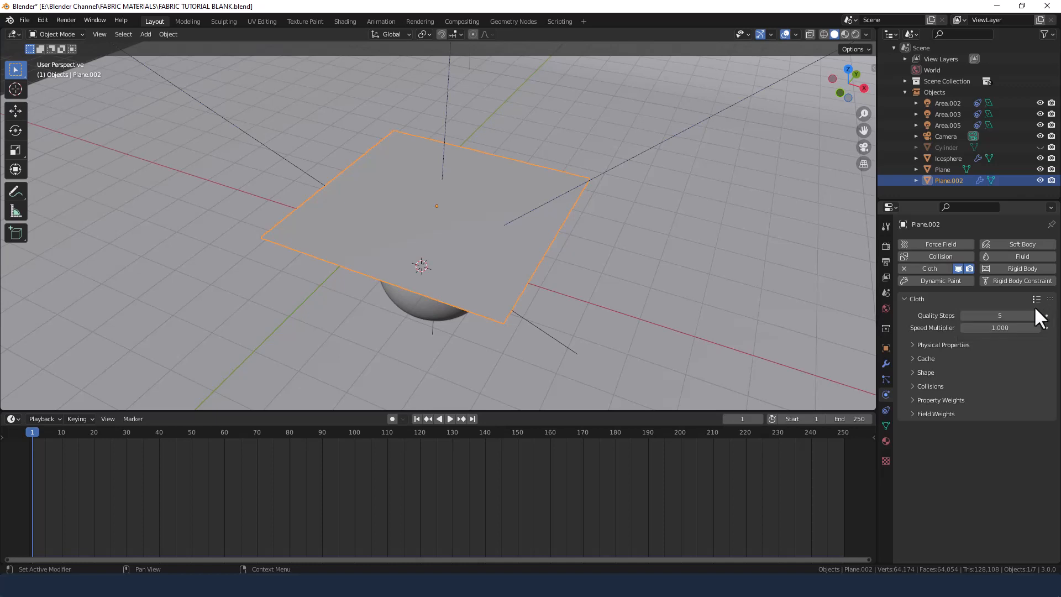
# Add a Solidify modifier to the plane below its Cloth modifier.
pyautogui.click(886, 364)
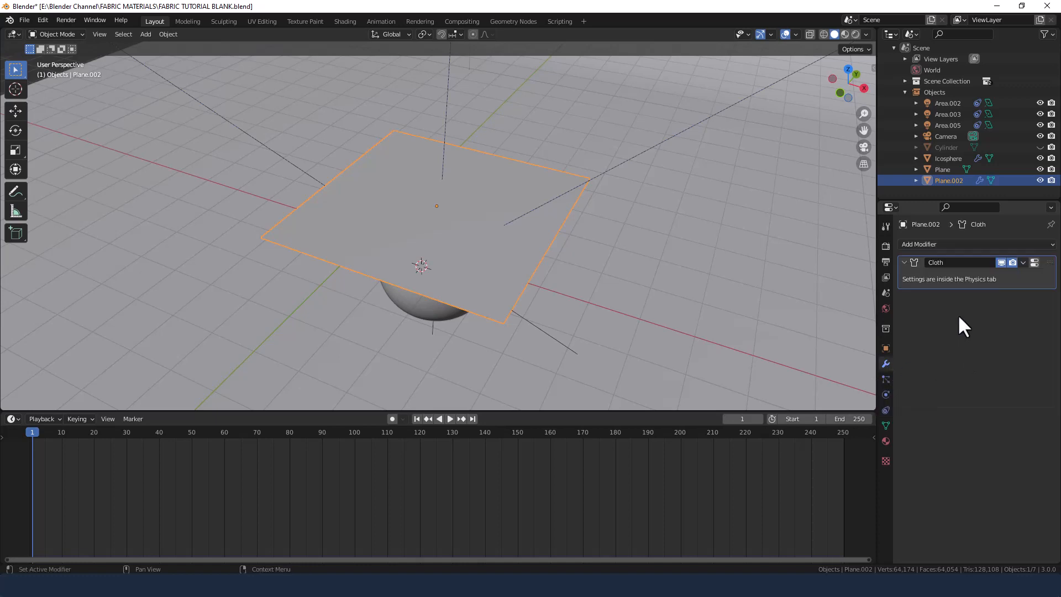
pyautogui.click(905, 262)
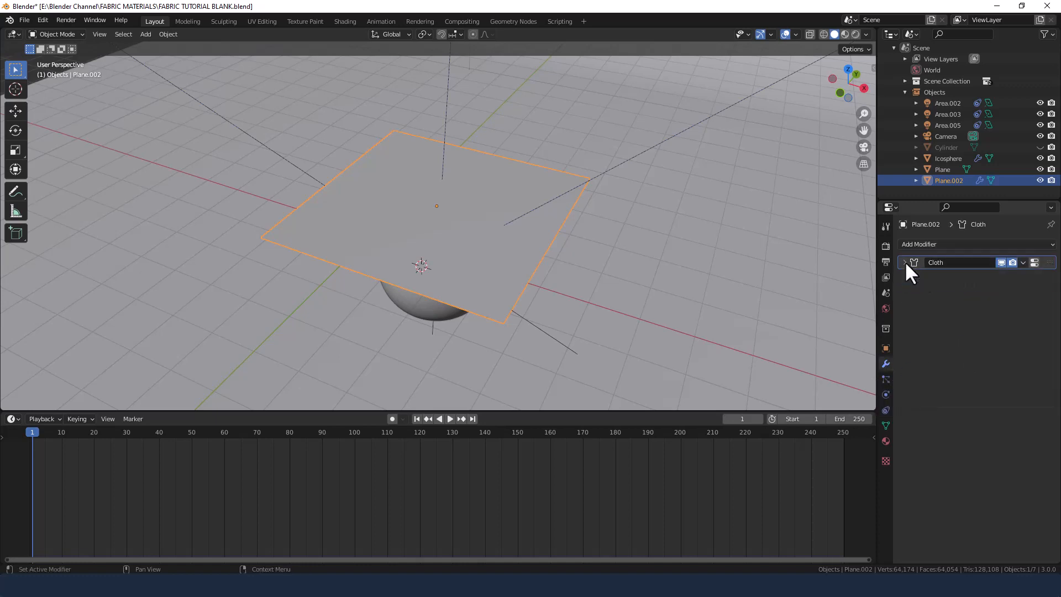
pyautogui.click(942, 243)
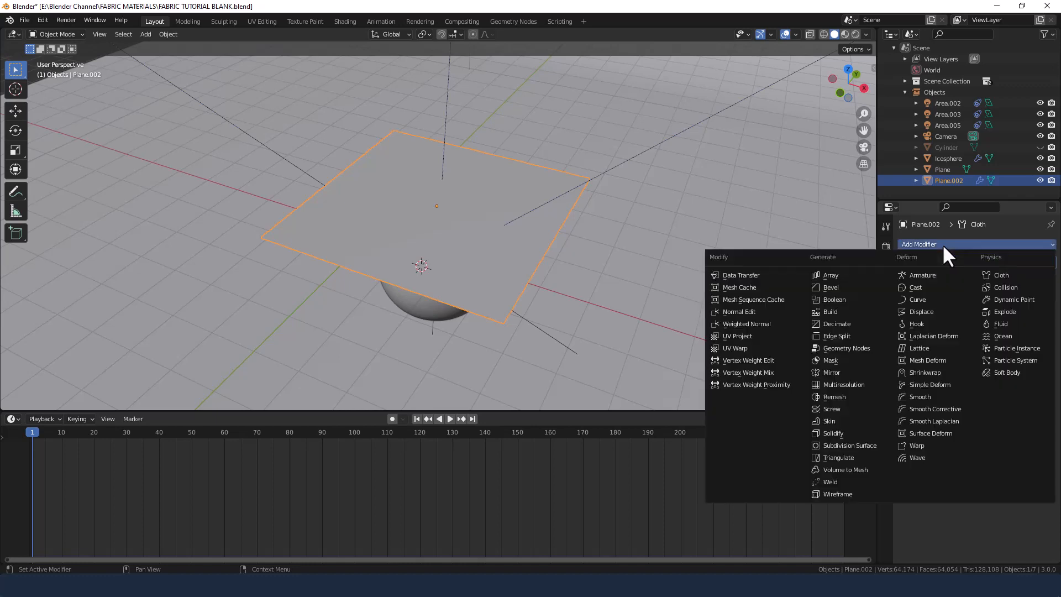
pyautogui.click(854, 431)
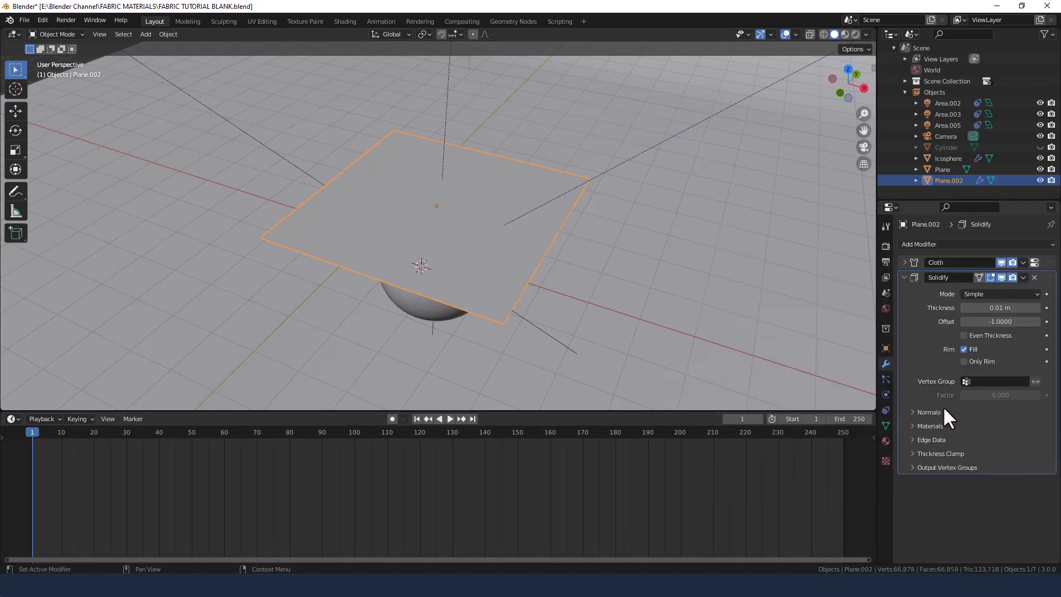
# Configure the plane's Solidify modifier with Complex mode, Fixed thickness mode and a Round boundary.
pyautogui.click(1000, 295)
pyautogui.click(992, 321)
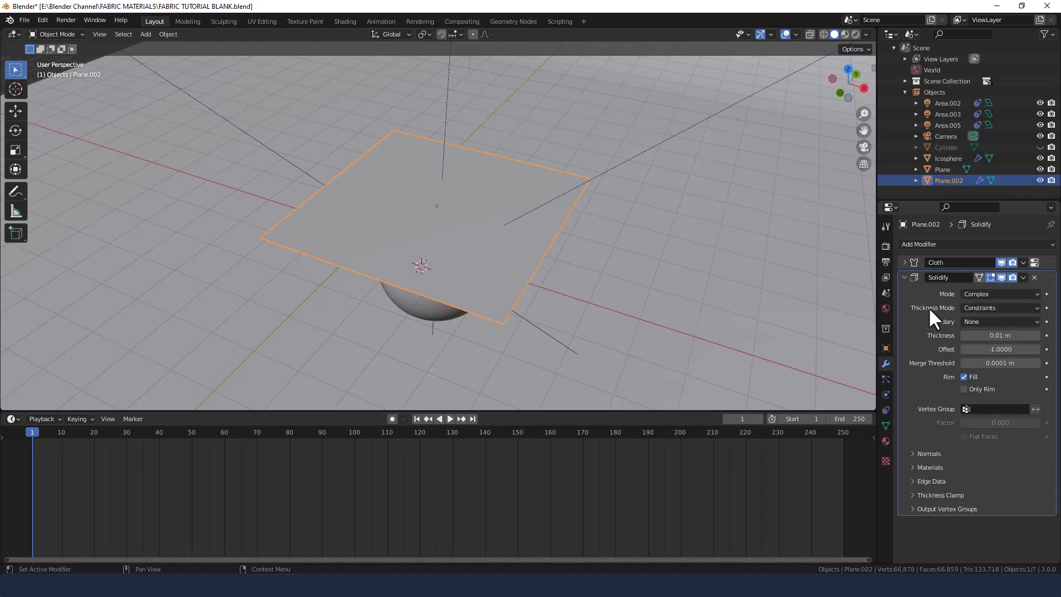
pyautogui.click(1009, 309)
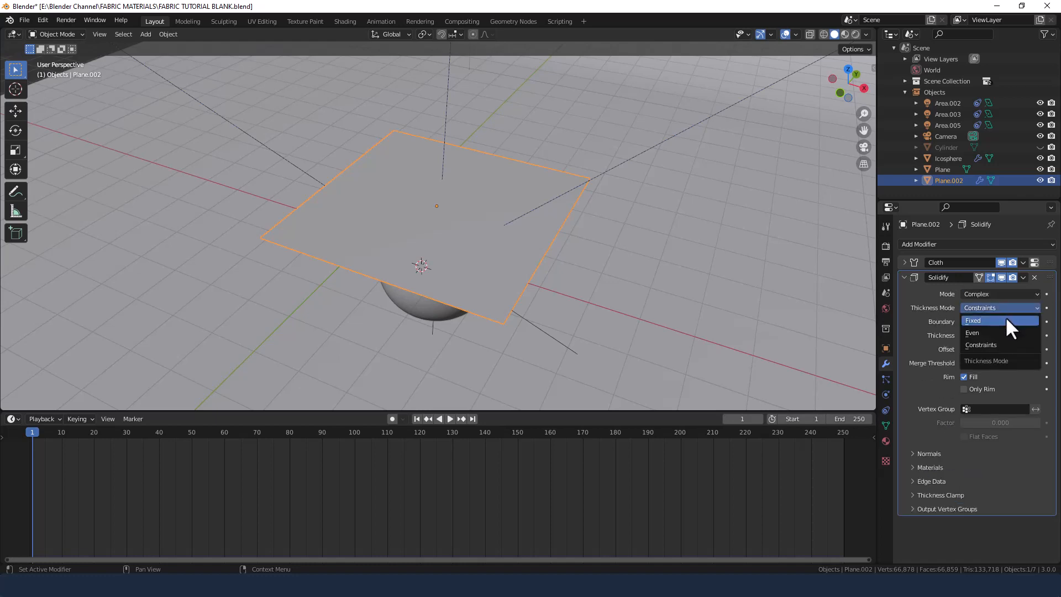
pyautogui.click(1006, 322)
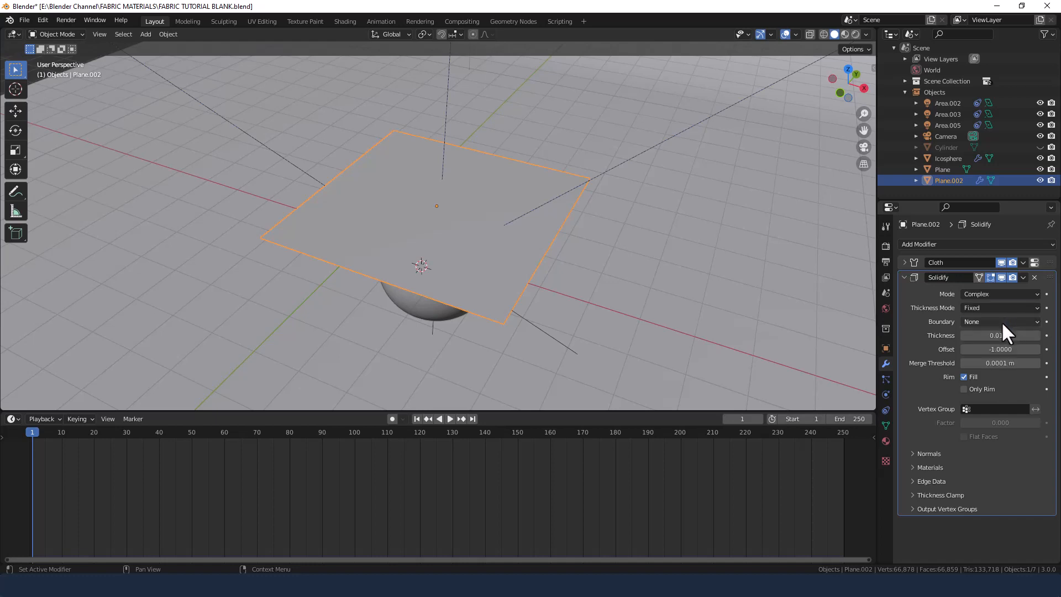
pyautogui.click(1001, 321)
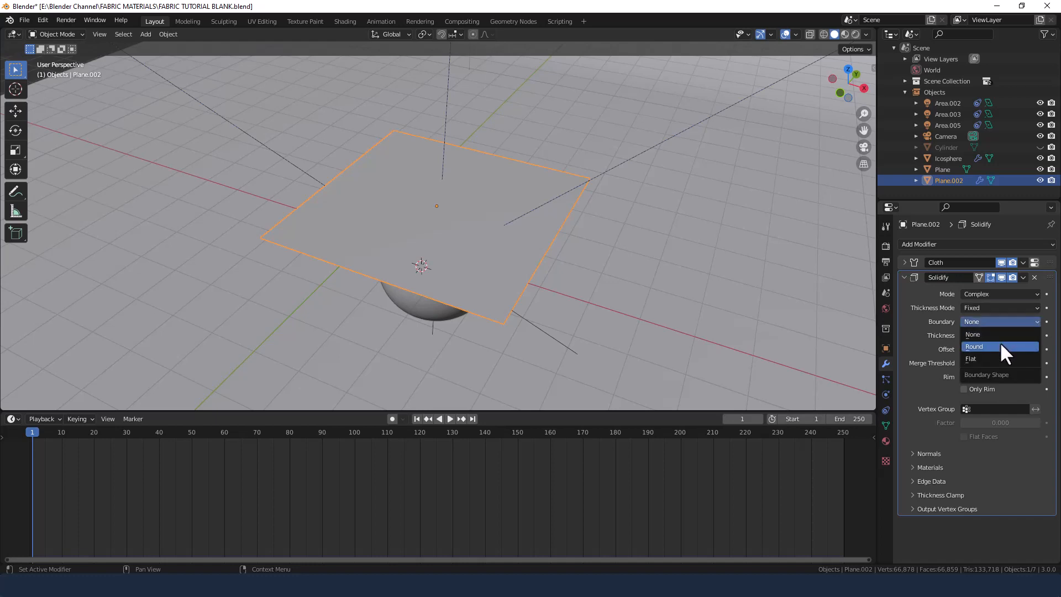
pyautogui.click(1002, 346)
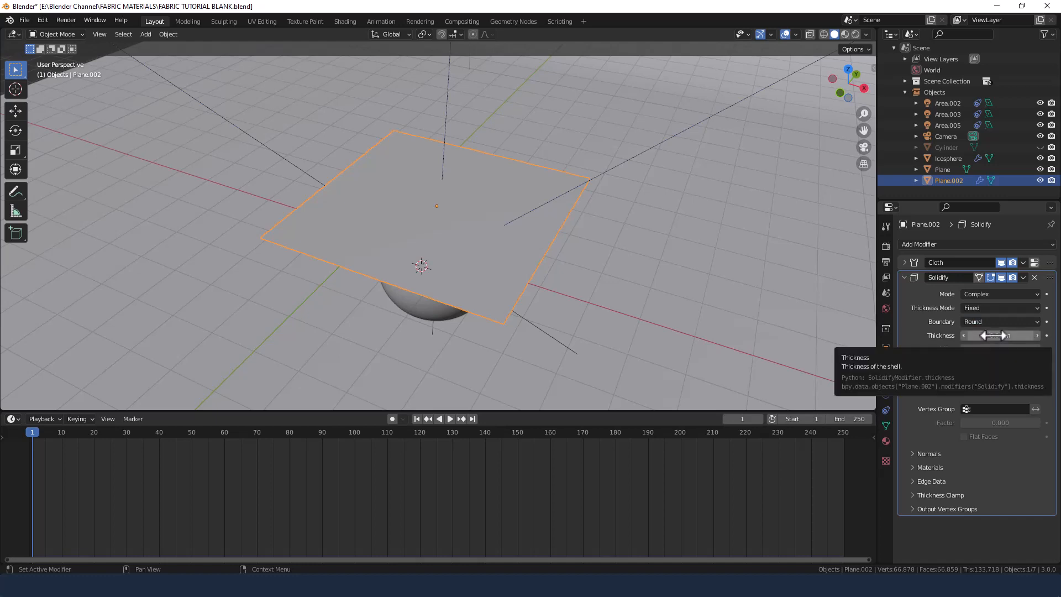
# Set the Solidify thickness to 0.15 mm and collapse the modifier's settings.
pyautogui.click(993, 335)
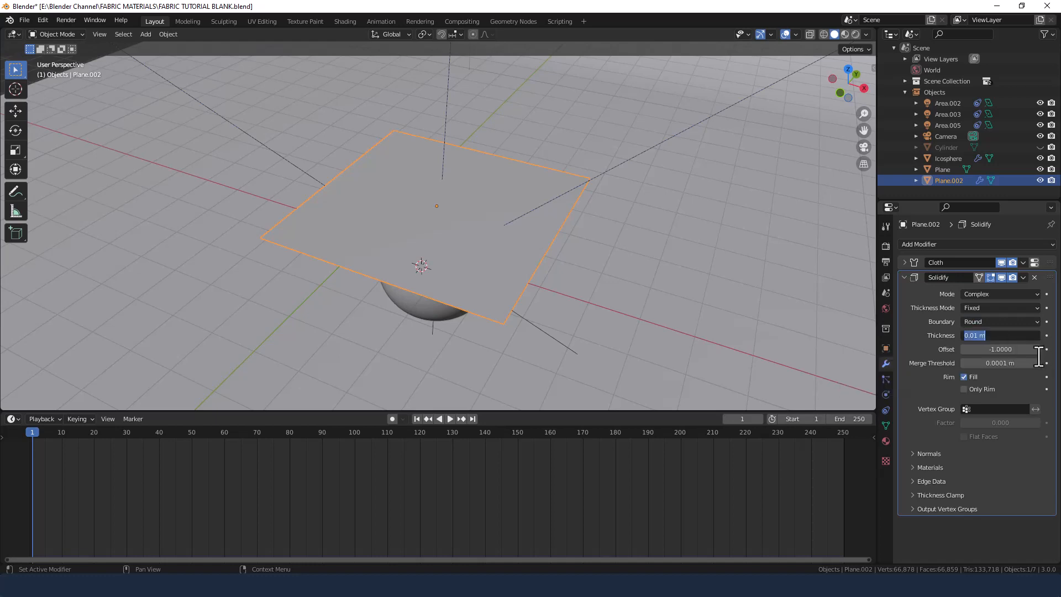
pyautogui.write('.15mm')
pyautogui.press('Return')
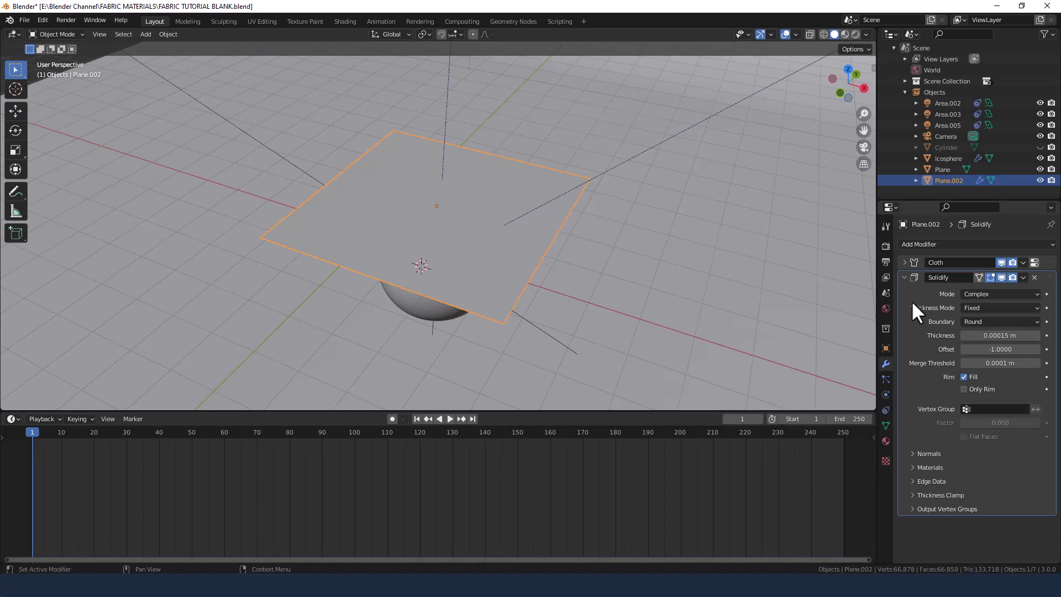
pyautogui.click(905, 277)
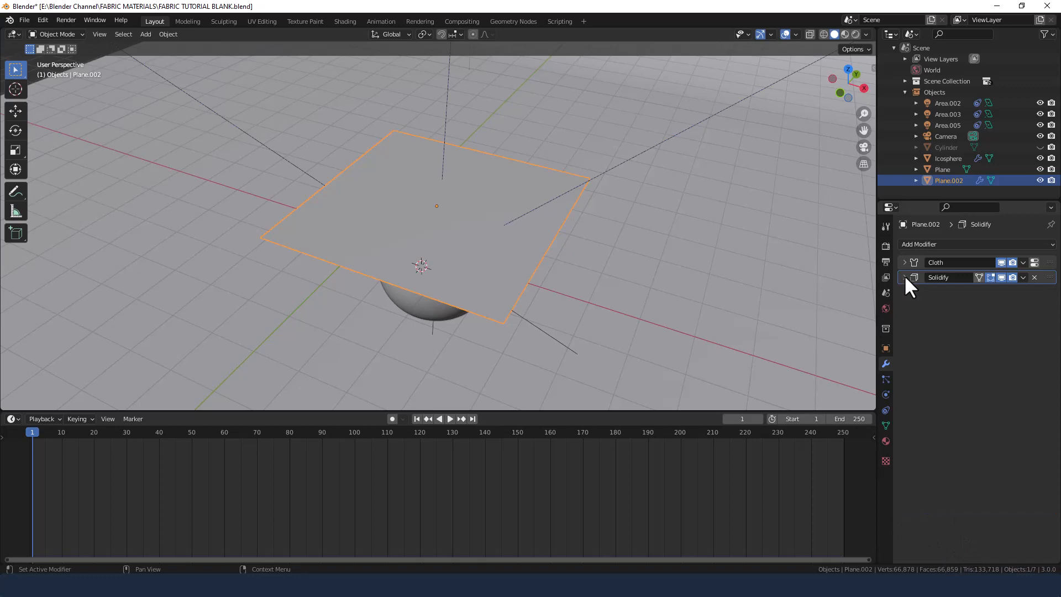
# Add a Subdivision Surface modifier below Solidify and shade the plane smooth.
pyautogui.click(934, 247)
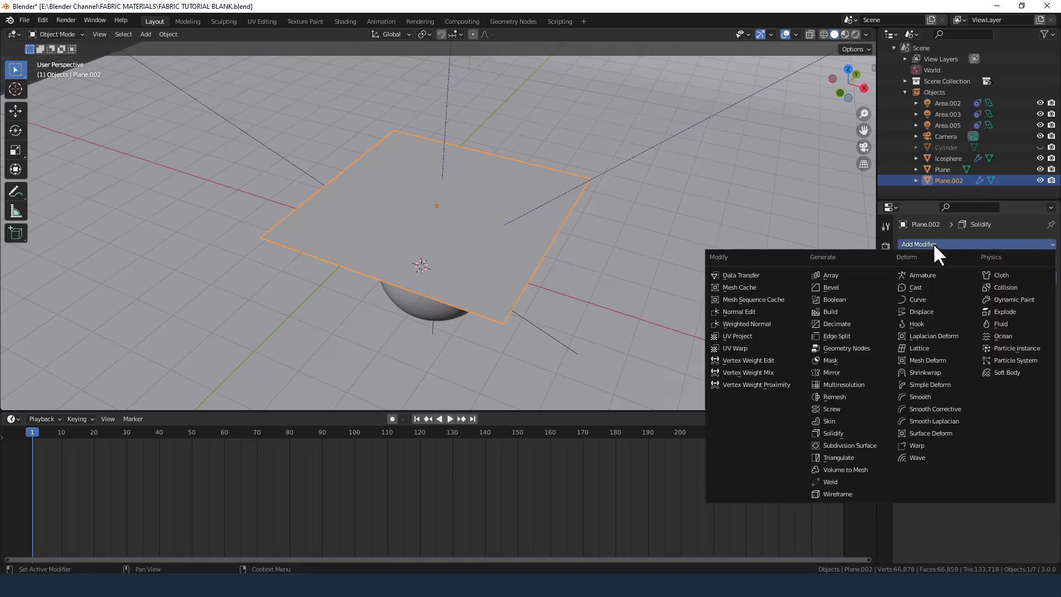
pyautogui.click(860, 444)
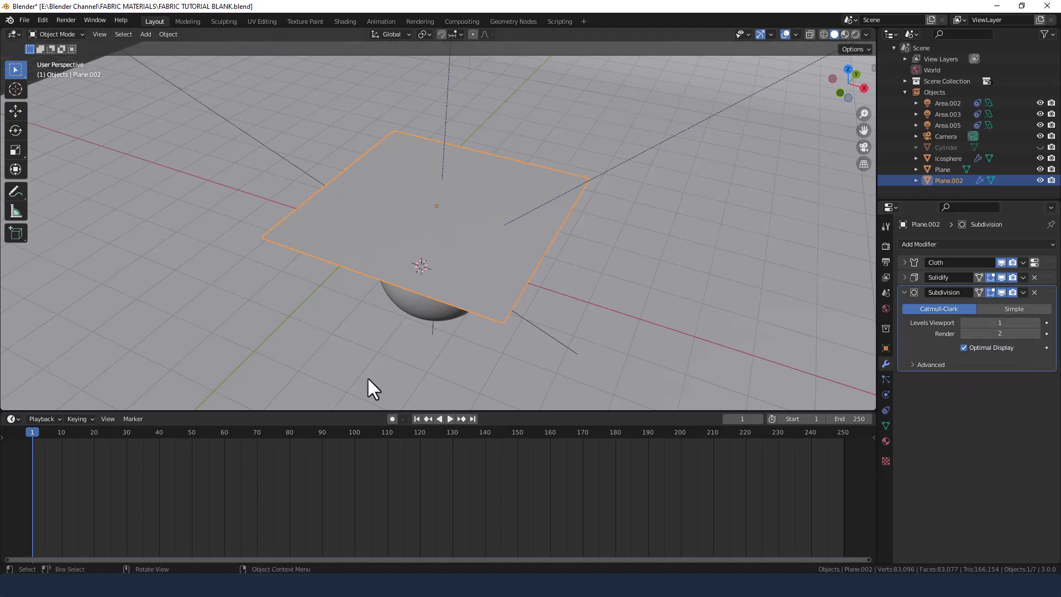
pyautogui.rightClick(465, 201)
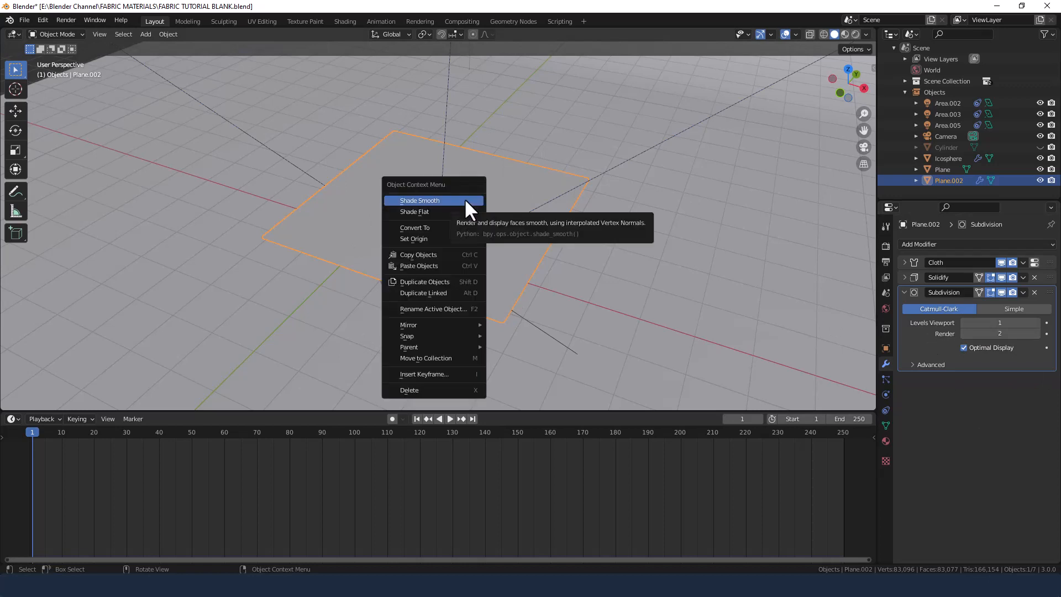
pyautogui.click(464, 200)
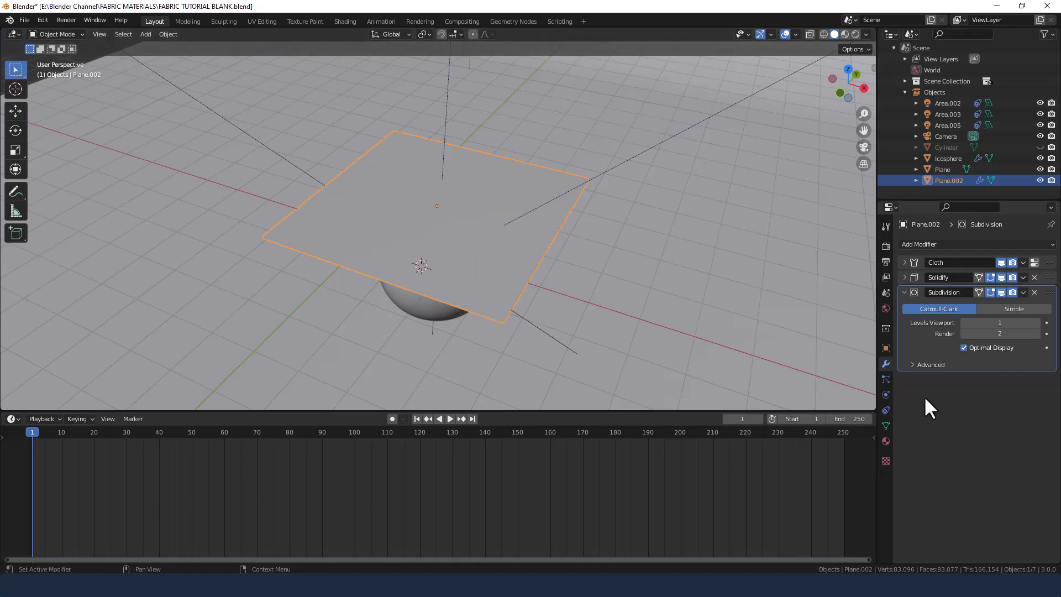
pyautogui.click(904, 292)
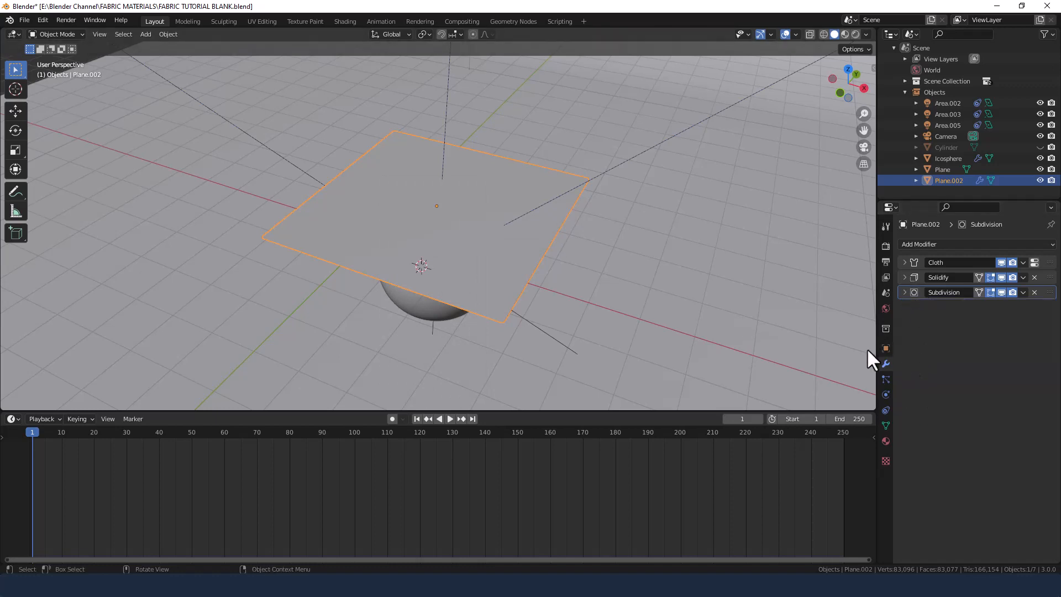
# Set the plane's cloth simulation Quality Steps to 6 in its physics settings.
pyautogui.moveTo(759, 337); pyautogui.dragTo(755, 320, button='middle')
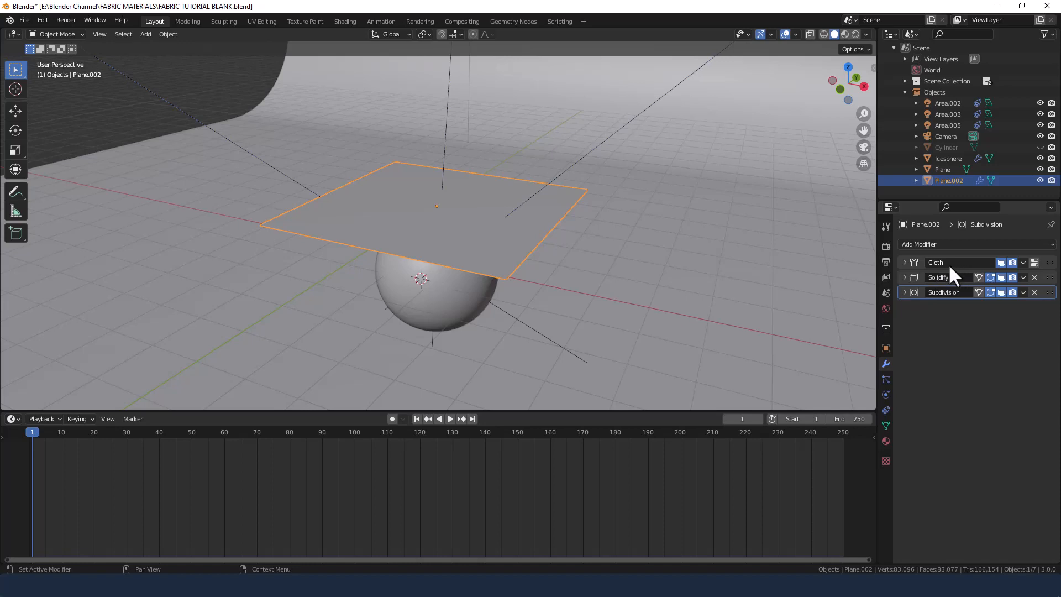
pyautogui.click(1034, 262)
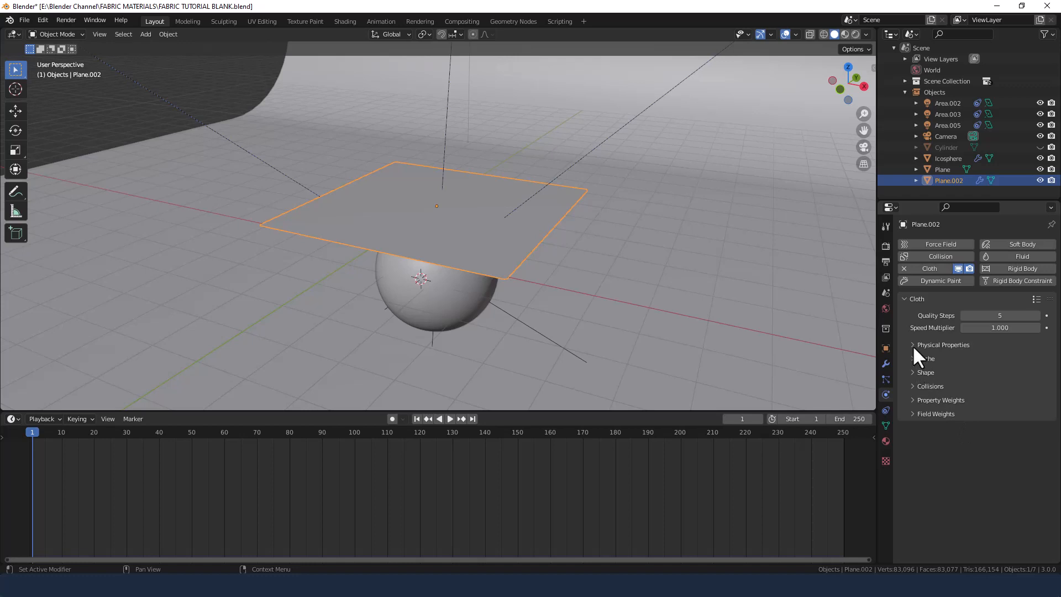
pyautogui.click(1036, 315)
# Set the cloth's collision Quality to 4 and enable Self Collisions.
pyautogui.click(913, 385)
pyautogui.scroll(-1, 987, 393)
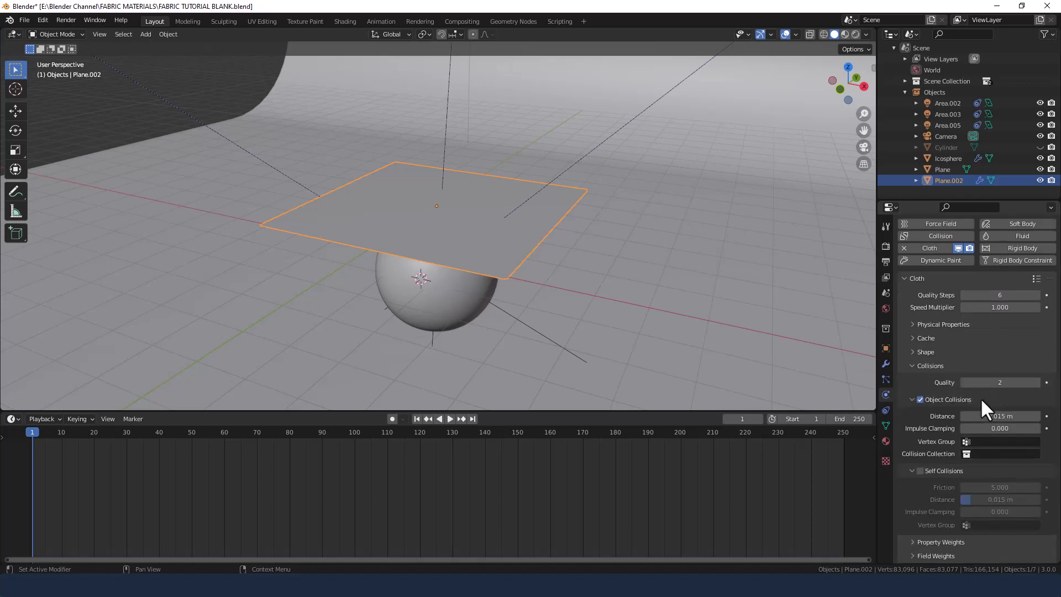
pyautogui.click(1036, 382)
pyautogui.click(1036, 382)
pyautogui.click(920, 470)
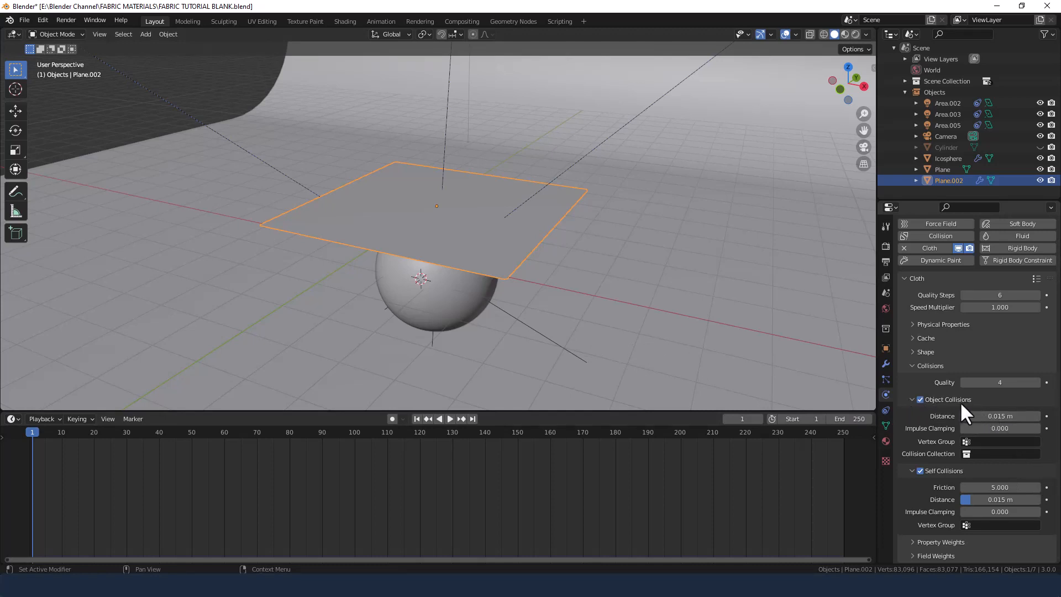
pyautogui.click(913, 366)
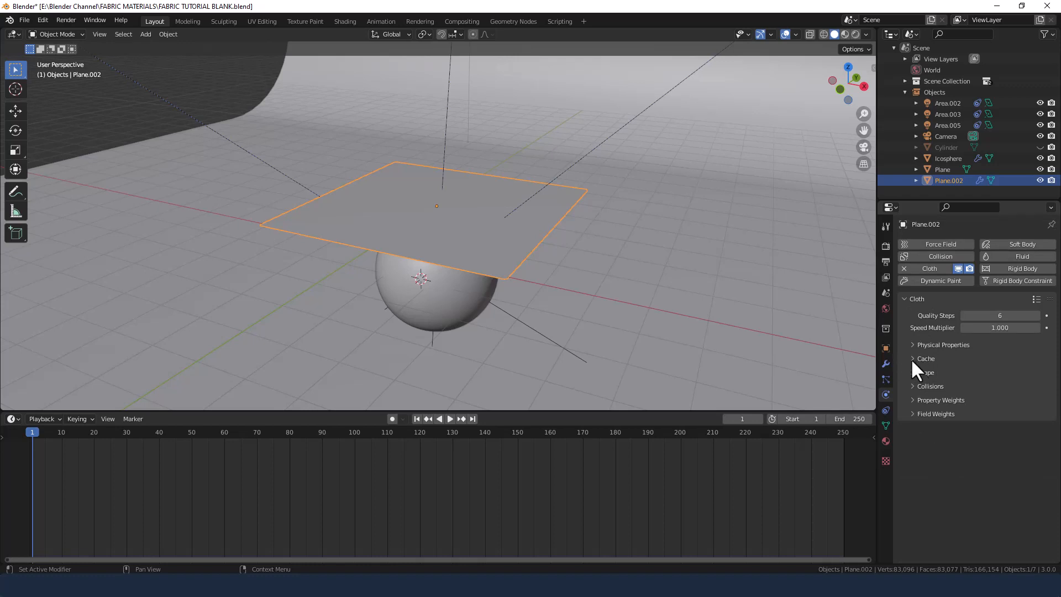
# Expand the cloth's Cache settings and rotate the plane 22.5° about the global Z axis.
pyautogui.click(911, 358)
pyautogui.scroll(-2, 951, 437)
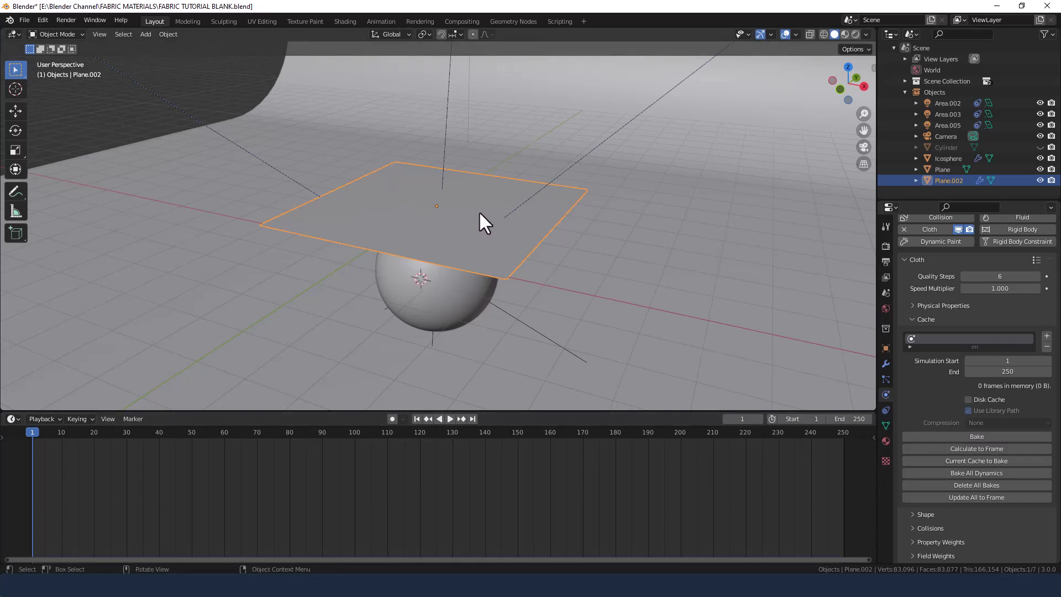
pyautogui.press('r')
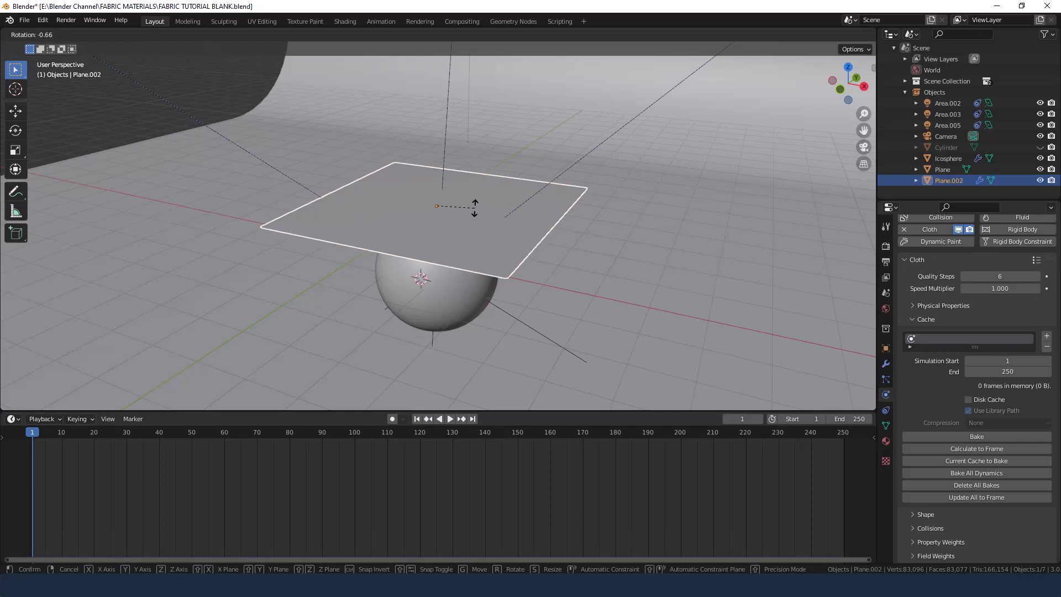
pyautogui.press('z')
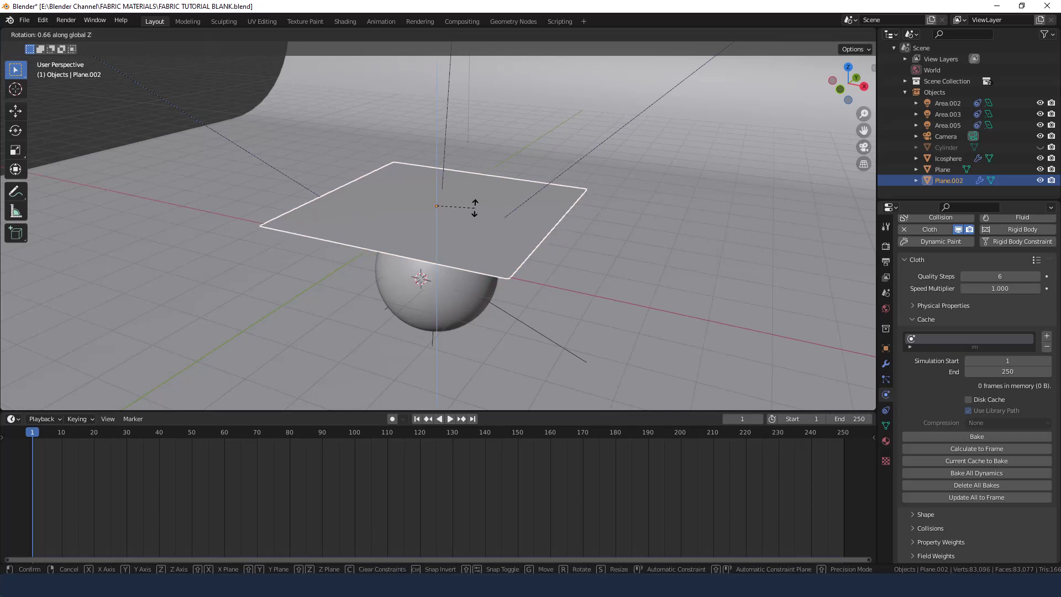
pyautogui.write('22.5')
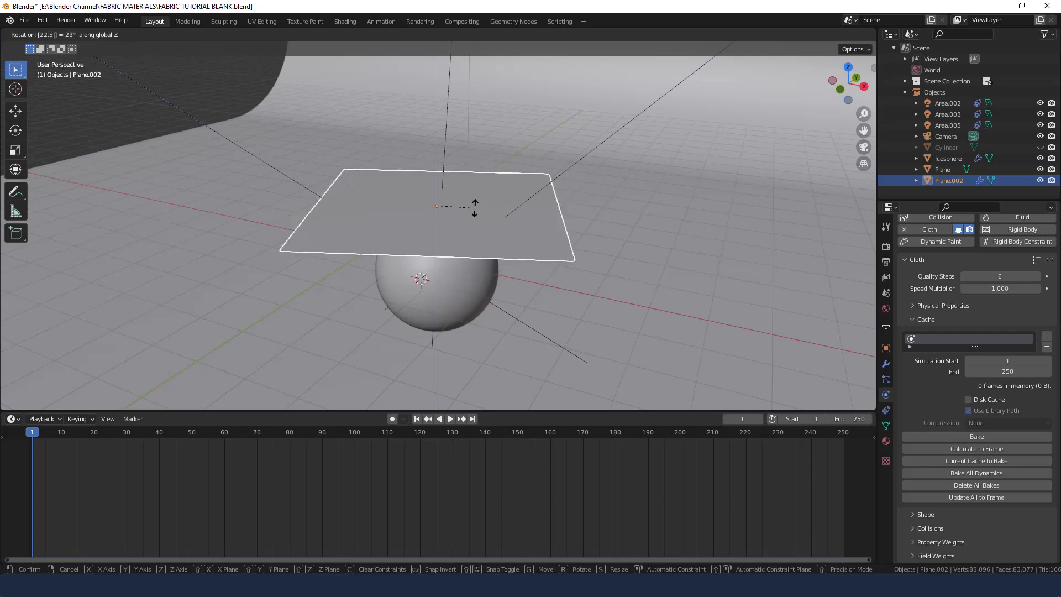
pyautogui.press('Return')
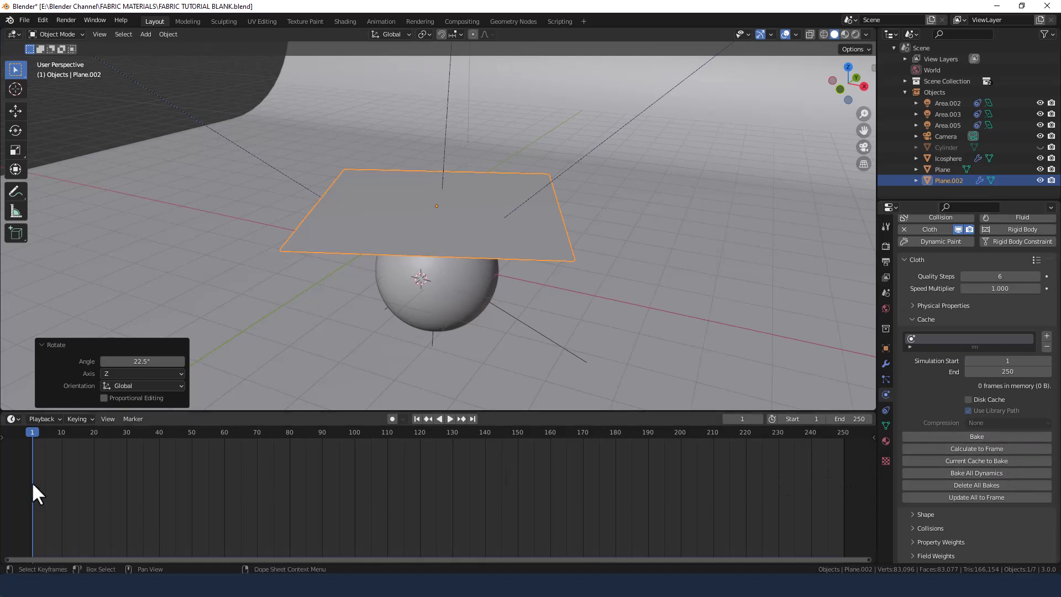
# Bake the cloth simulation and play back the sheet falling over the sphere.
pyautogui.click(979, 436)
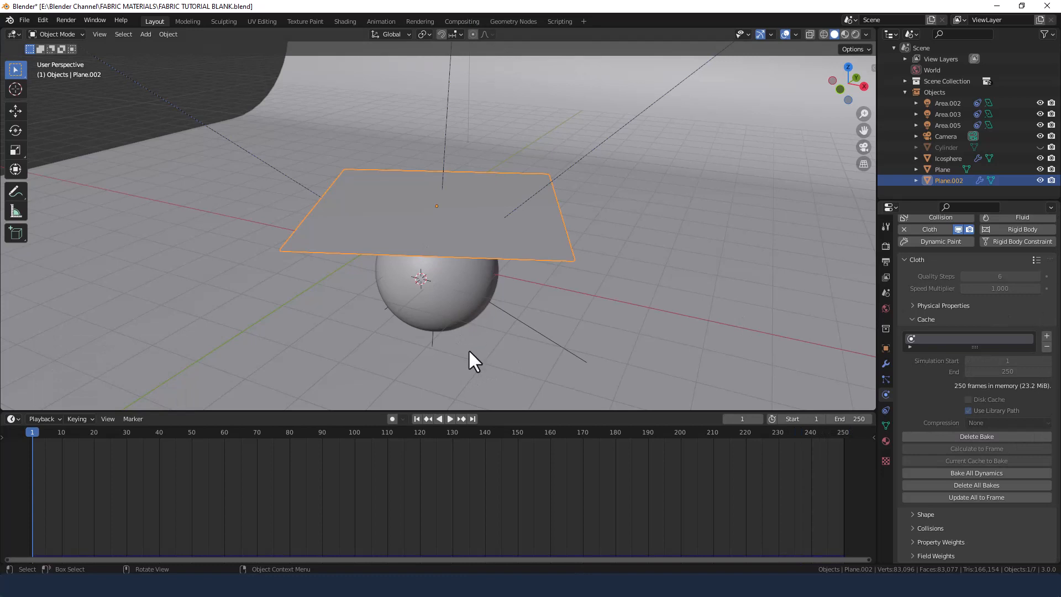
pyautogui.press('space')
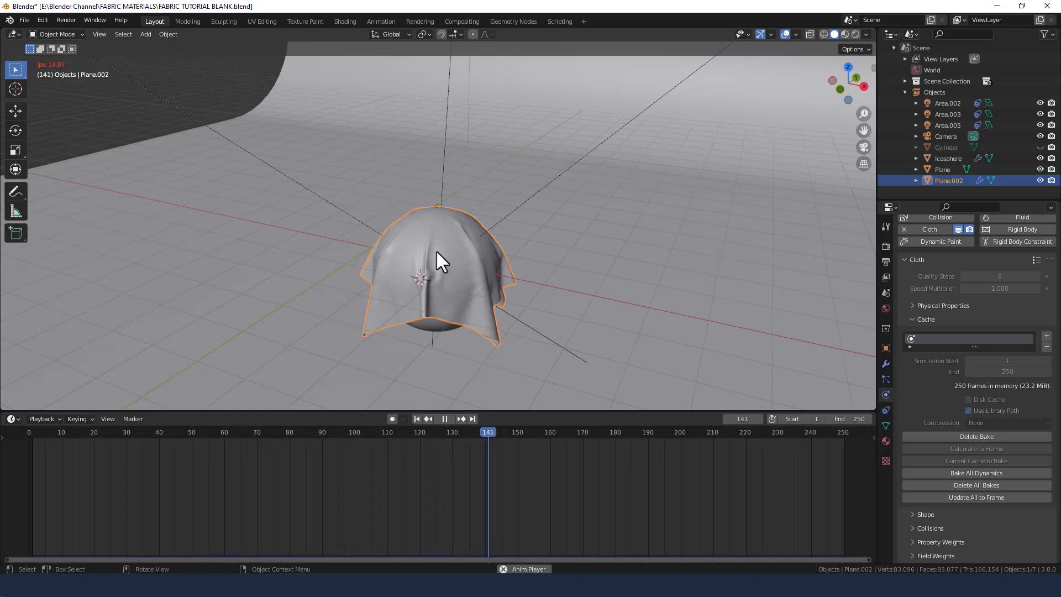
pyautogui.press('space')
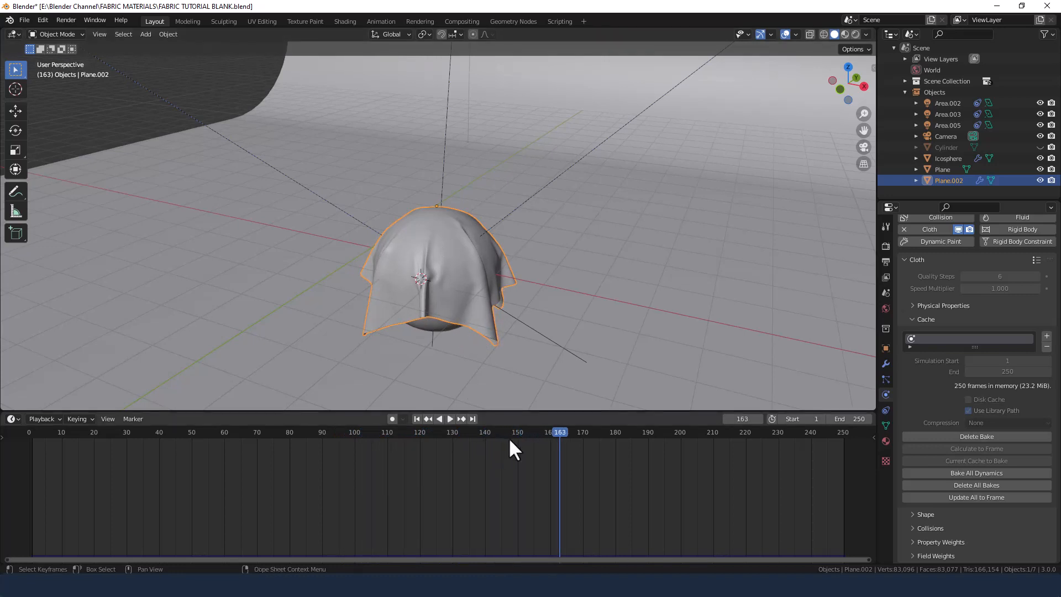
# Set the current frame to 250, the end of the simulation.
pyautogui.click(737, 414)
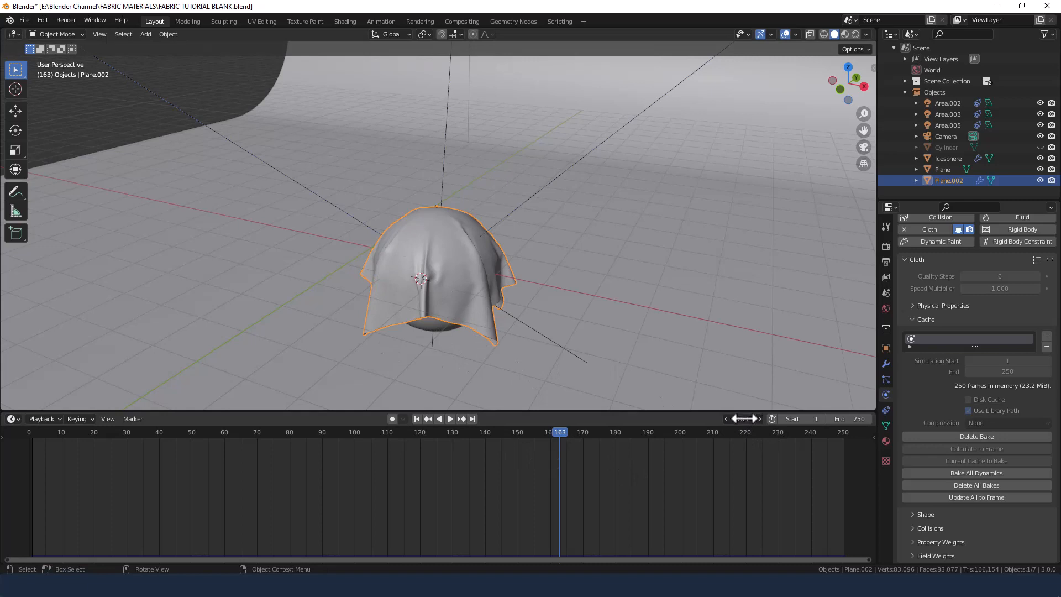
pyautogui.write('250')
pyautogui.press('Return')
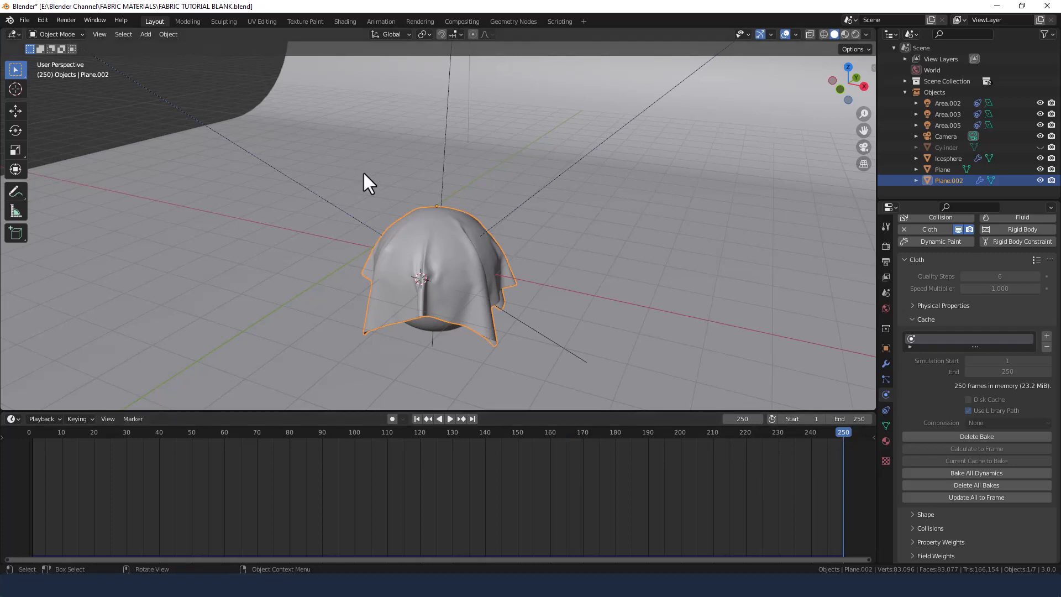
# Switch to the Shading workspace and assign the existing CHANGE THIS material to the draped cloth.
pyautogui.click(347, 22)
pyautogui.scroll(-3, 488, 135)
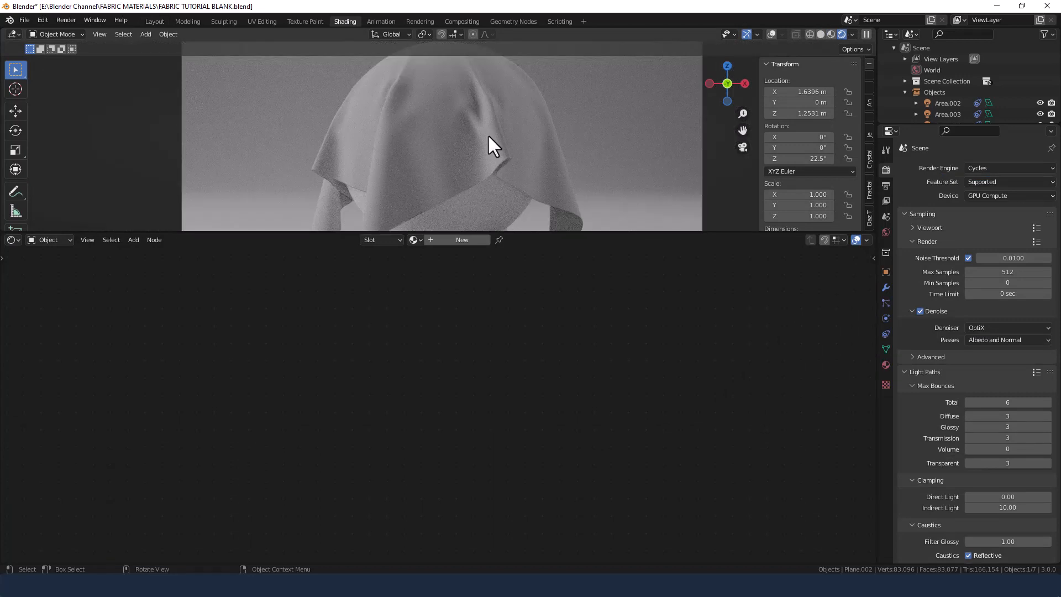
pyautogui.scroll(-1, 487, 135)
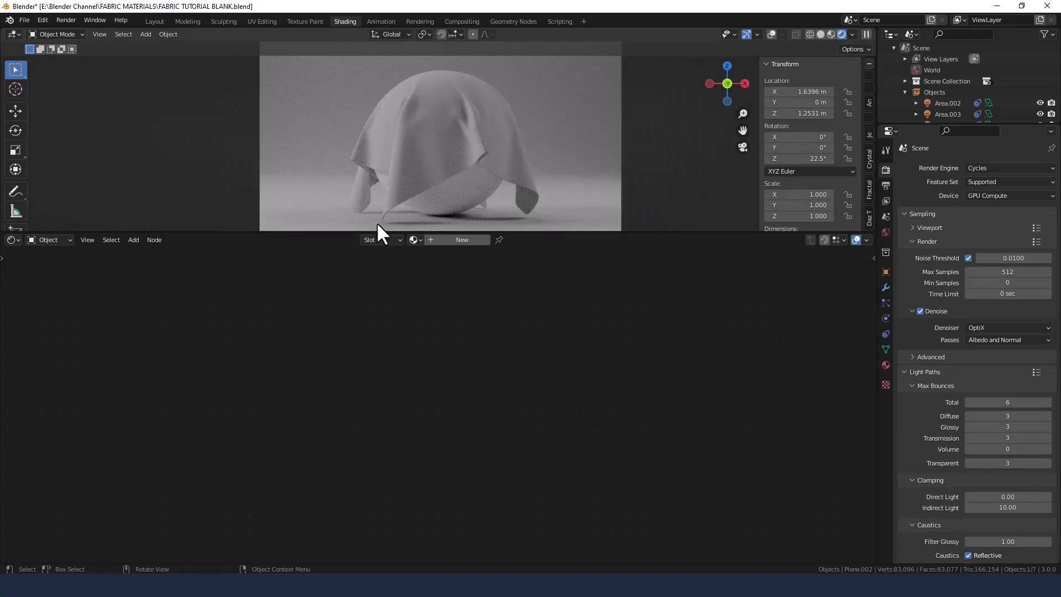
pyautogui.click(417, 239)
pyautogui.click(439, 256)
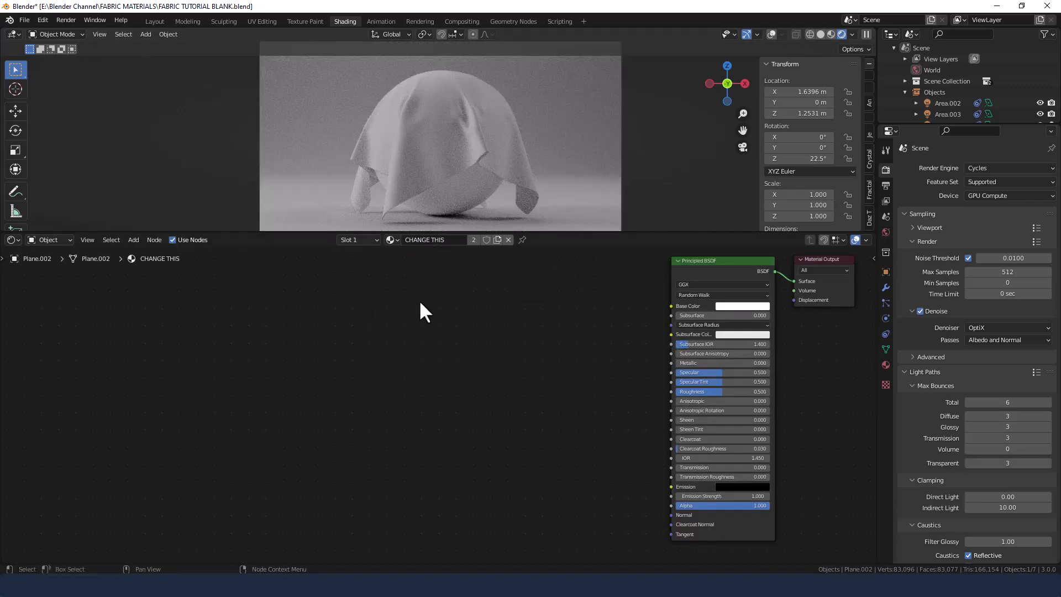
# Unlink the CHANGE THIS material from the sphere under the cloth.
pyautogui.click(464, 194)
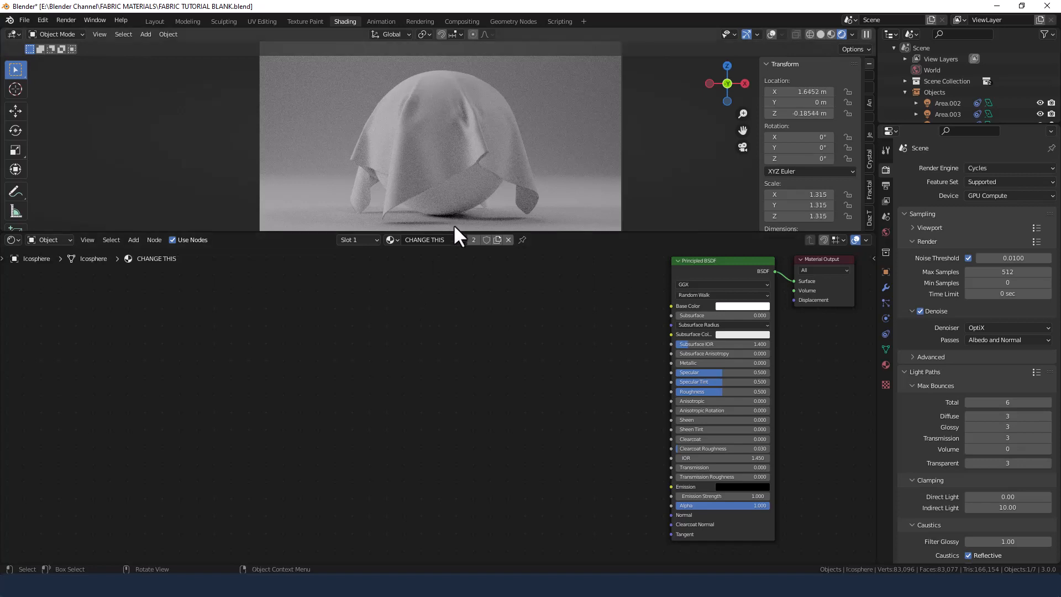
pyautogui.click(507, 239)
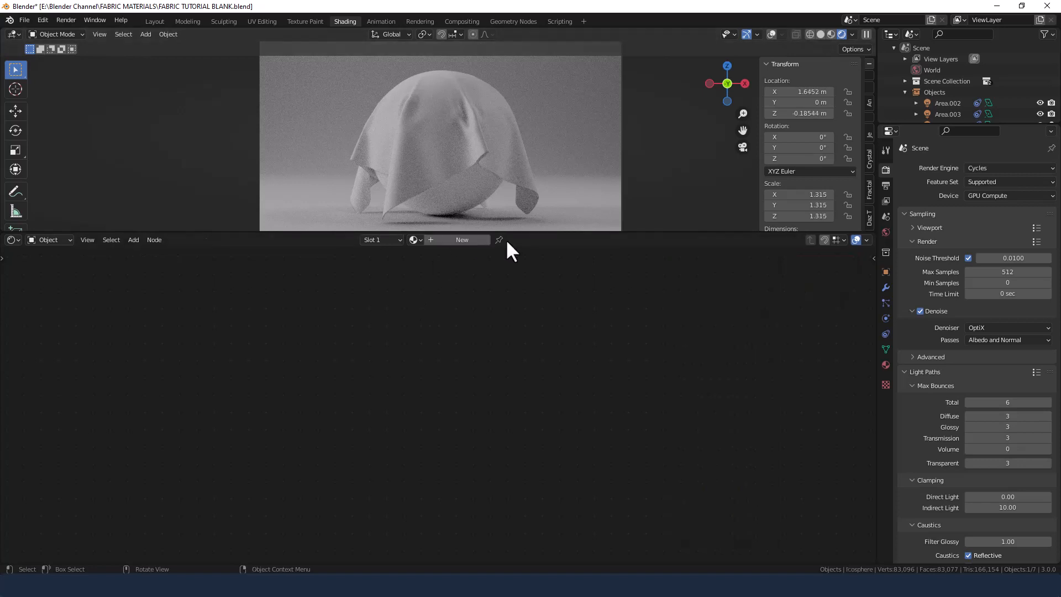
# Change the cloth material's Principled BSDF base color to magenta.
pyautogui.click(448, 132)
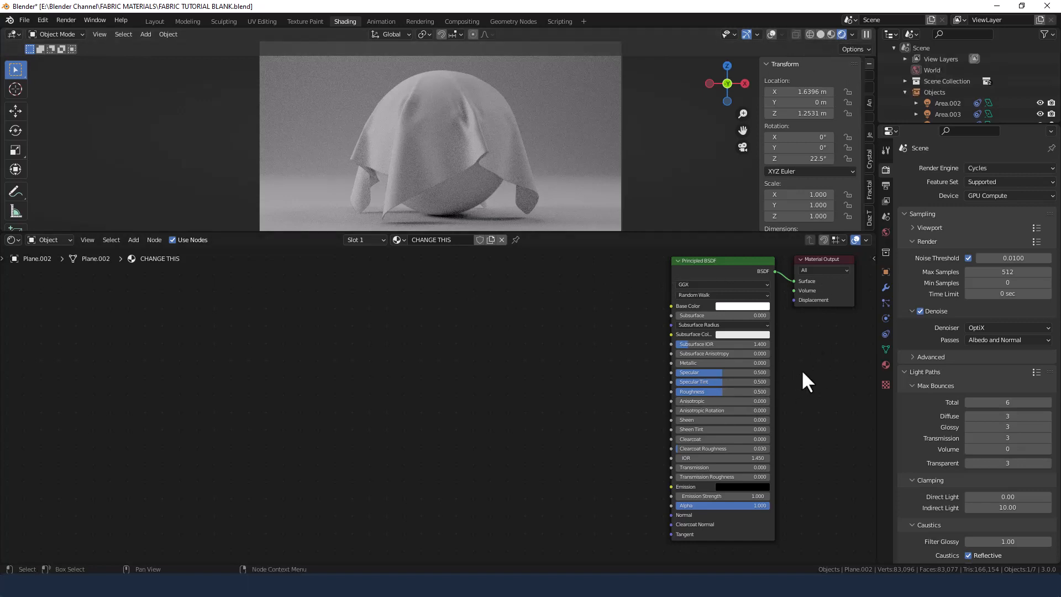
pyautogui.moveTo(803, 371); pyautogui.dragTo(591, 370, button='middle')
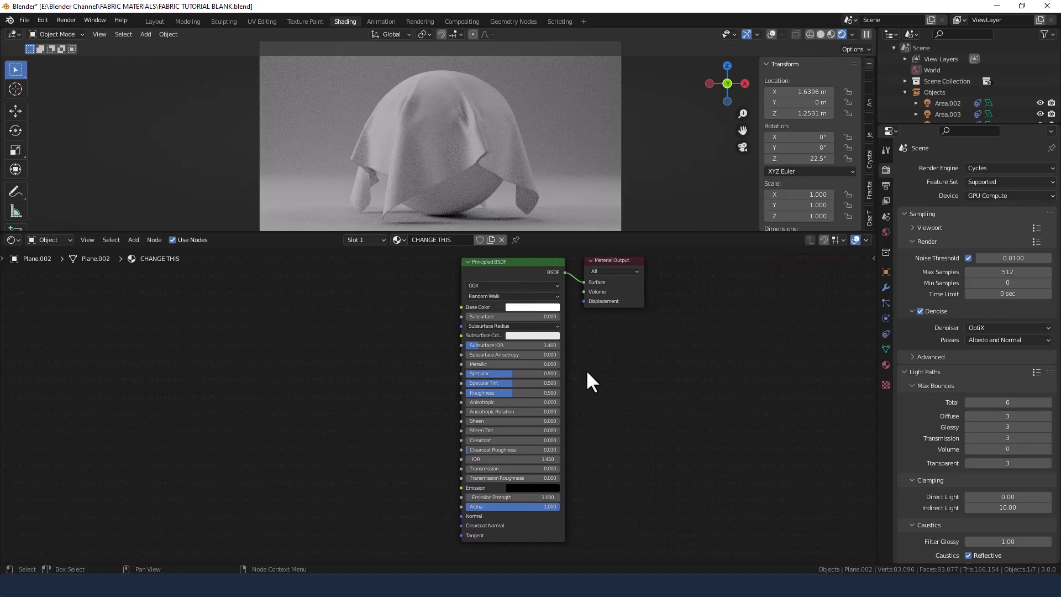
pyautogui.click(528, 309)
pyautogui.moveTo(542, 247)
pyautogui.mouseDown()
pyautogui.moveTo(549, 233)
pyautogui.moveTo(568, 234)
pyautogui.mouseUp()
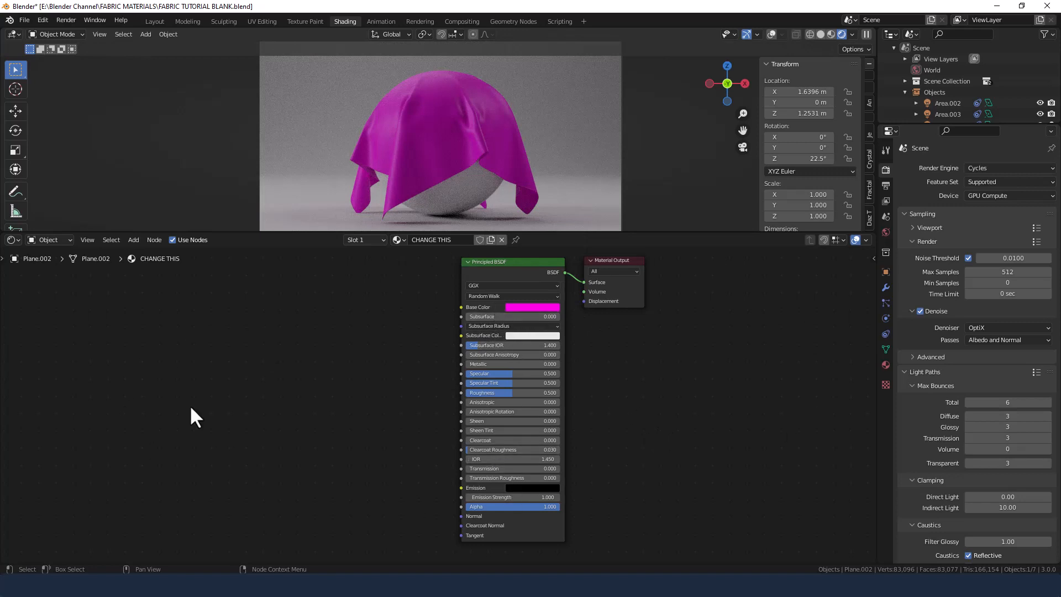
# Render a still image of the magenta cloth draped over the sphere.
pyautogui.moveTo(619, 396); pyautogui.dragTo(683, 401, button='middle')
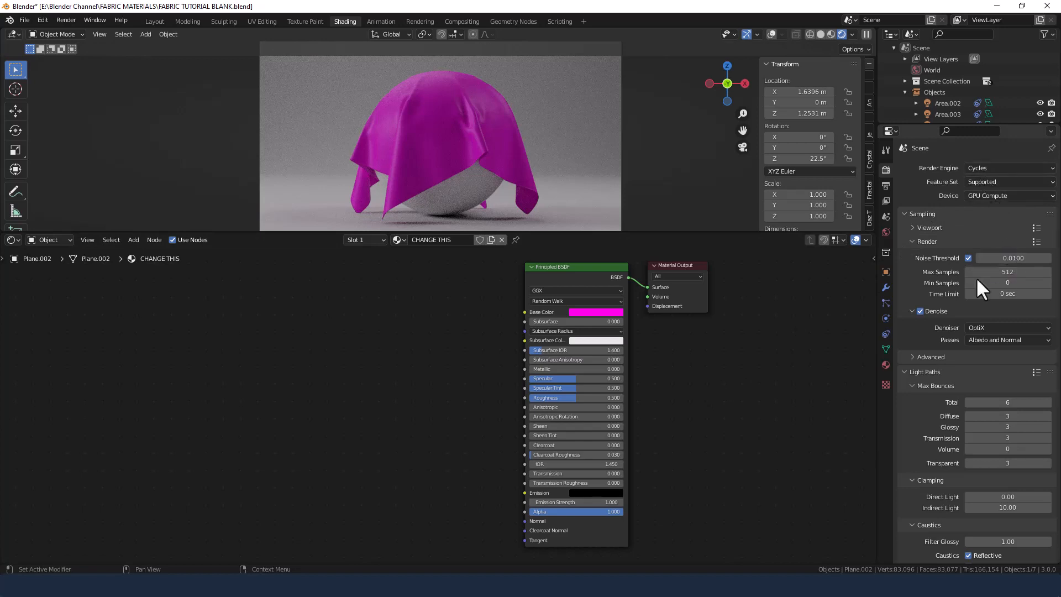
pyautogui.click(62, 18)
pyautogui.click(62, 31)
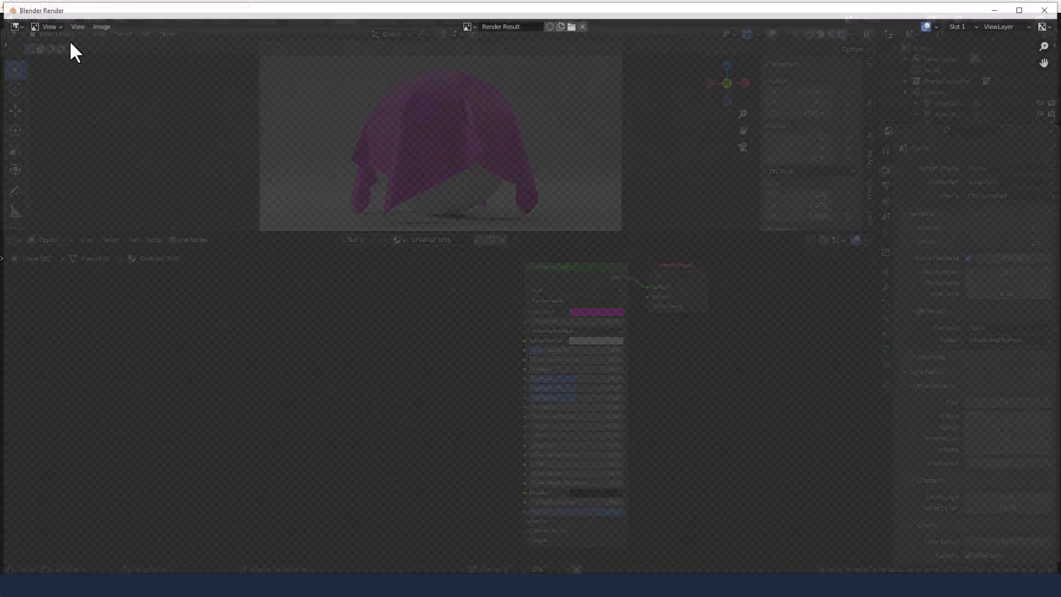